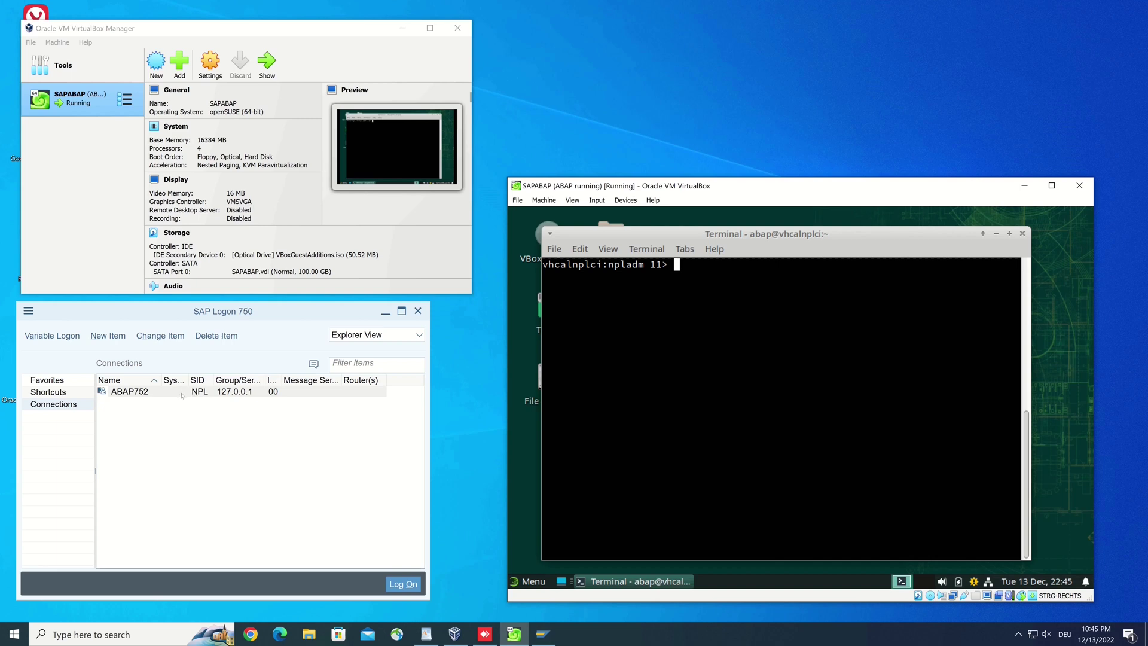
- Select the ABAP752 connection in the SAP Logon list
{"action": "left_click", "coordinate": [181, 395]}
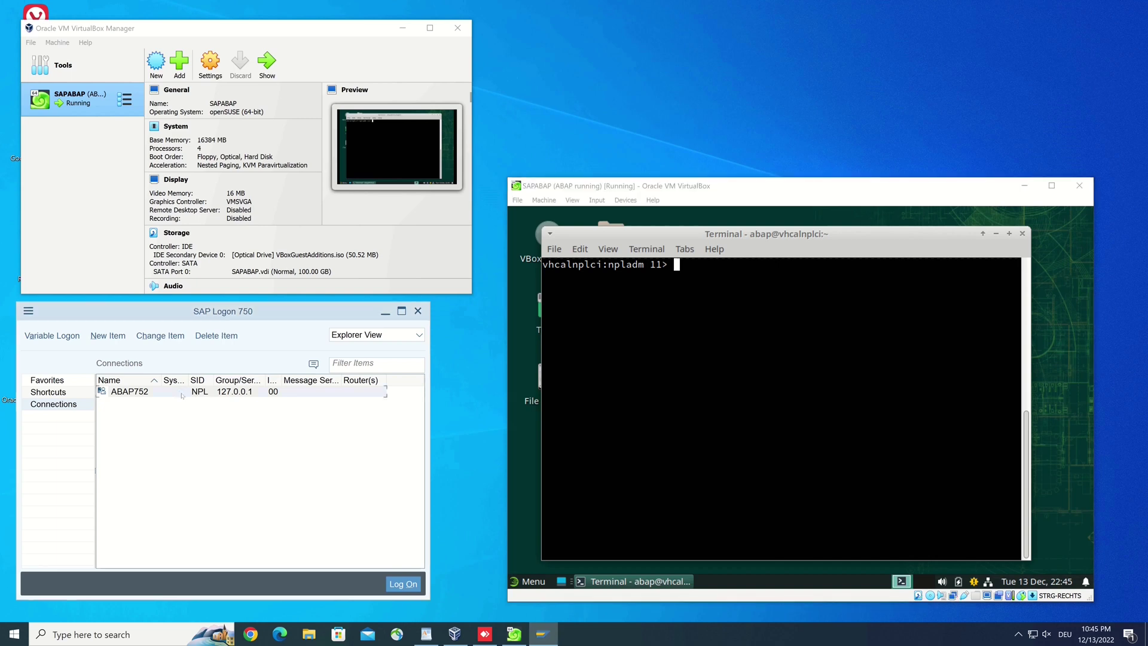
- Log on to ABAP752 as user DEVELOPER with the password
{"action": "double_click", "coordinate": [182, 396]}
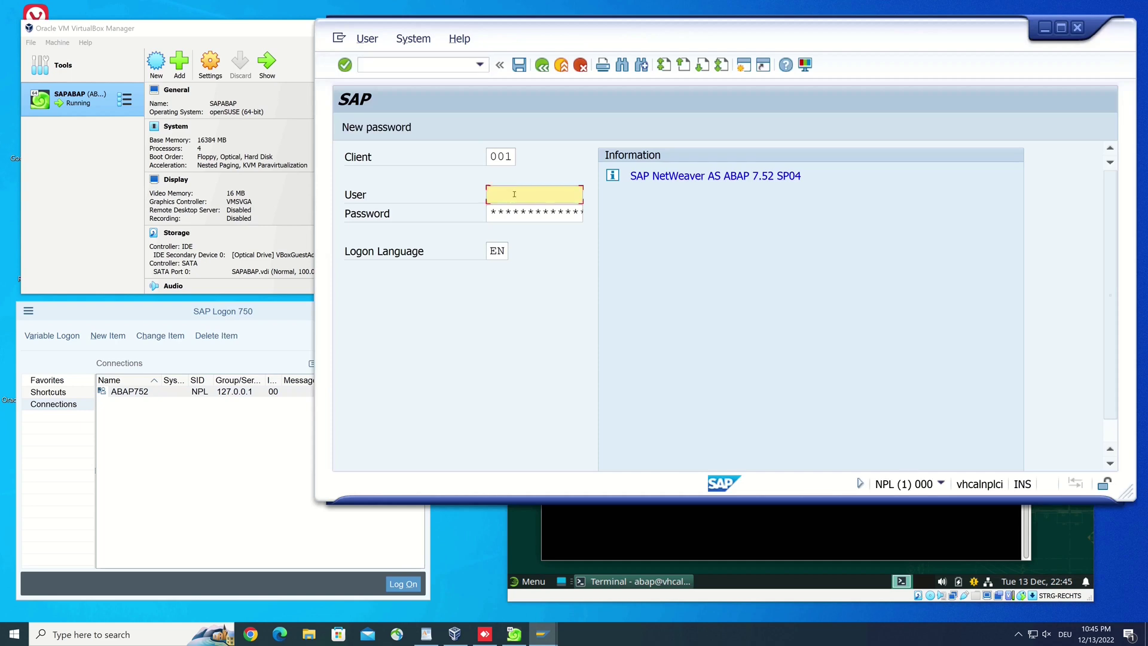
{"action": "type", "text": "DE"}
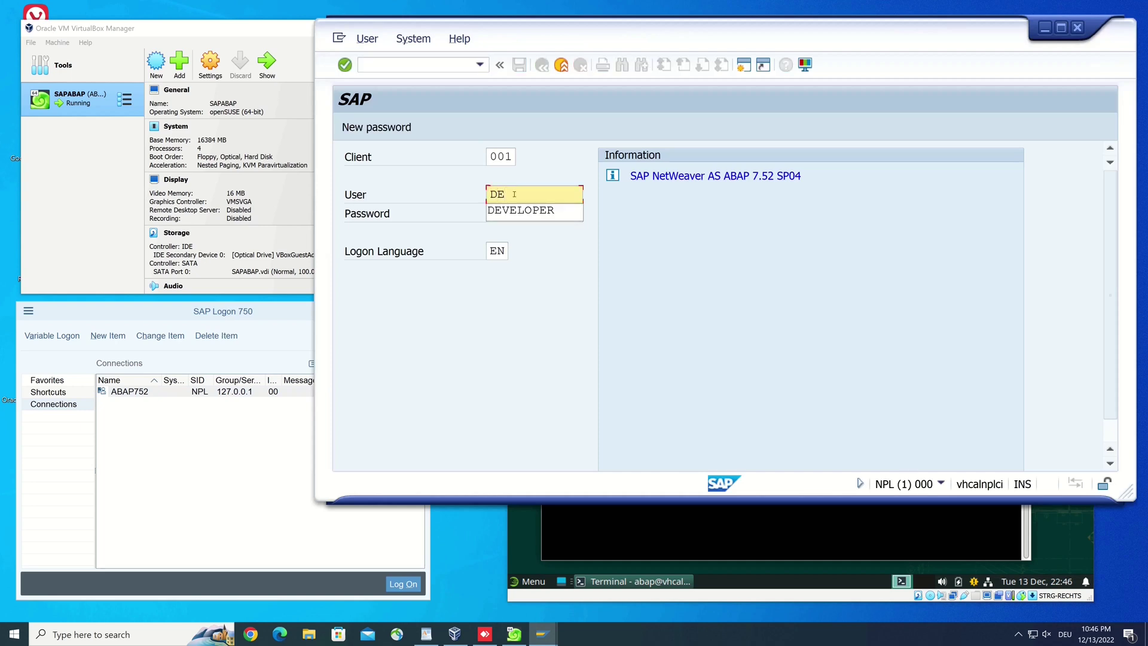
{"action": "key", "text": "Down"}
{"action": "key", "text": "Return"}
{"action": "key", "text": "Tab"}
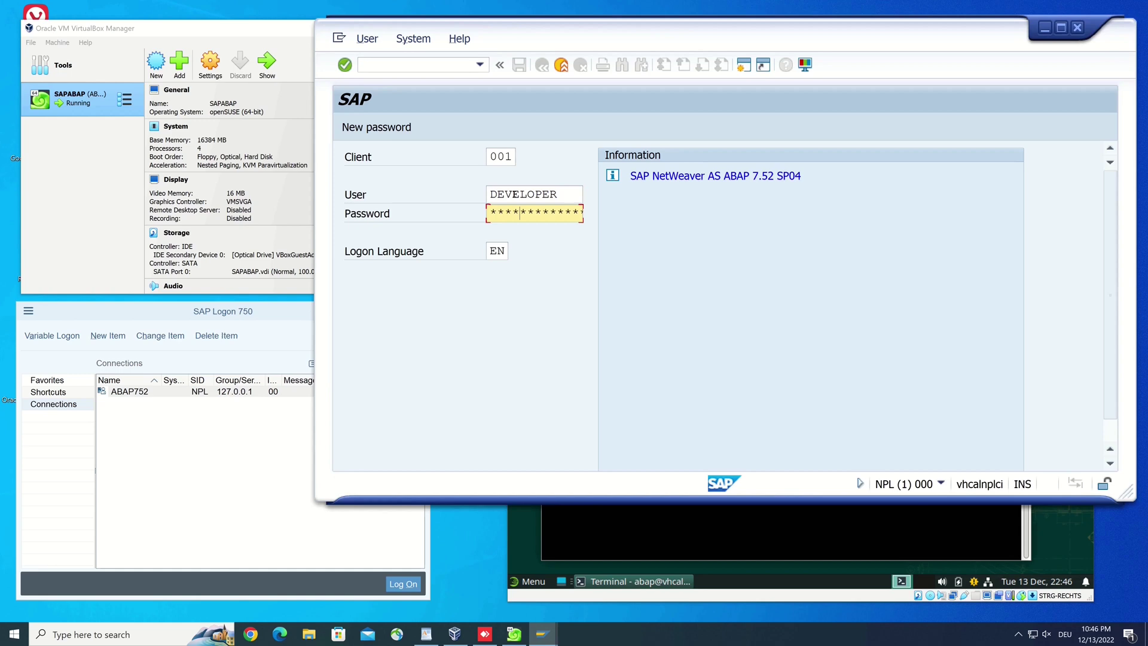
{"action": "key", "text": "Return"}
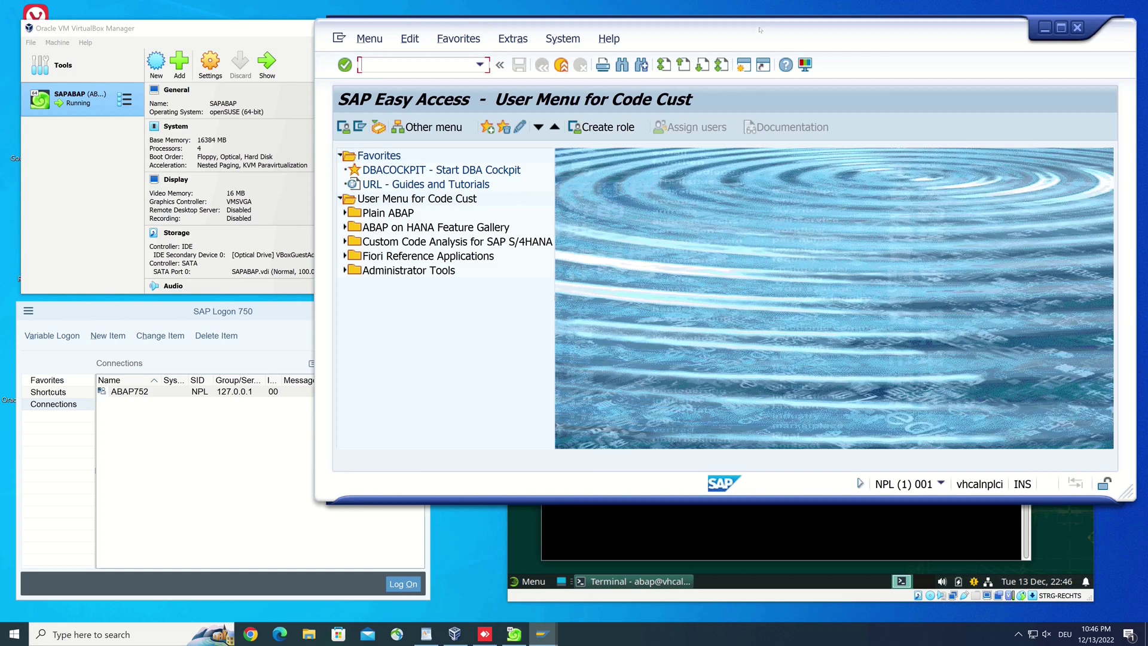
- Maximize the SAP window and start SE80 to show the Object Navigator
{"action": "double_click", "coordinate": [759, 30]}
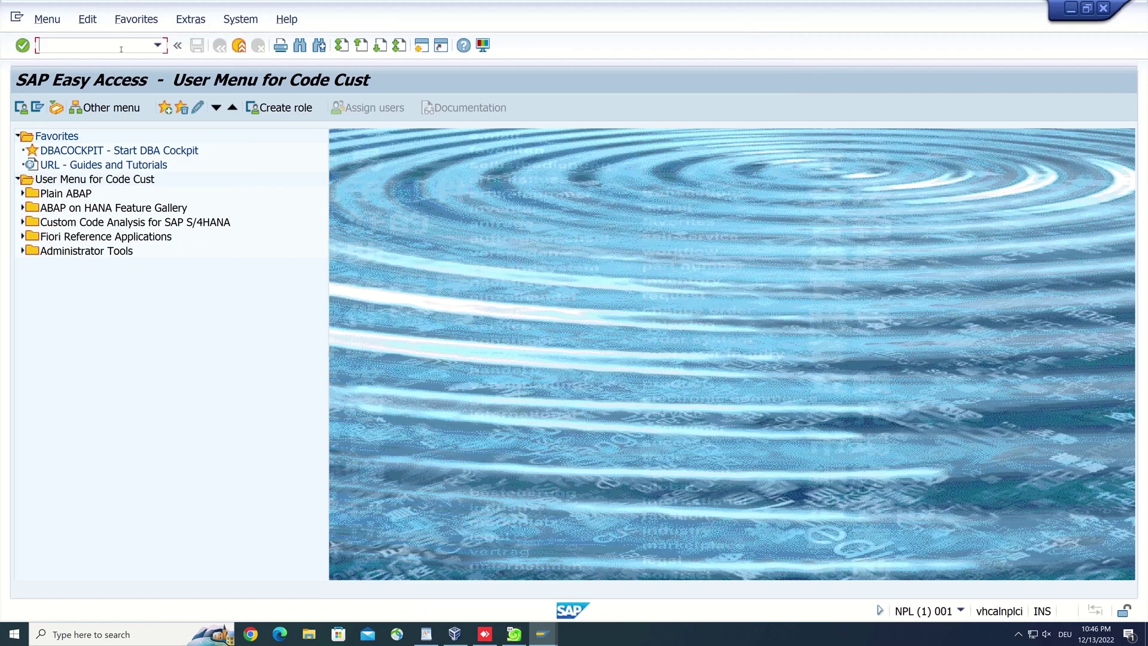
{"action": "type", "text": "/nse80"}
{"action": "key", "text": "Return"}
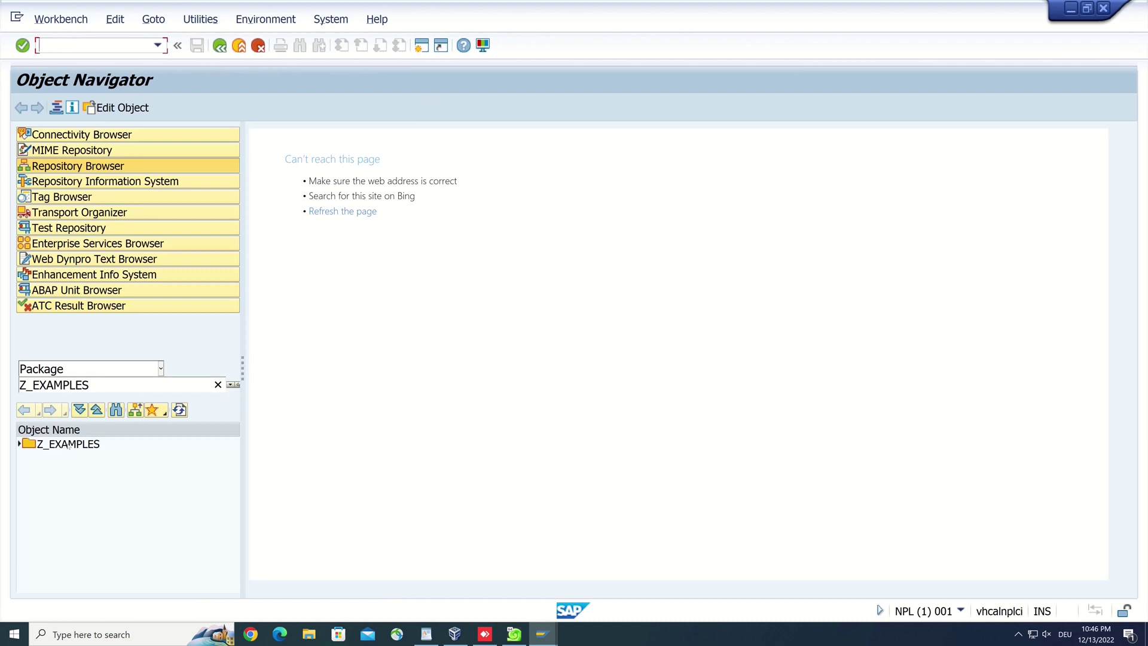
{"action": "right_click", "coordinate": [68, 445]}
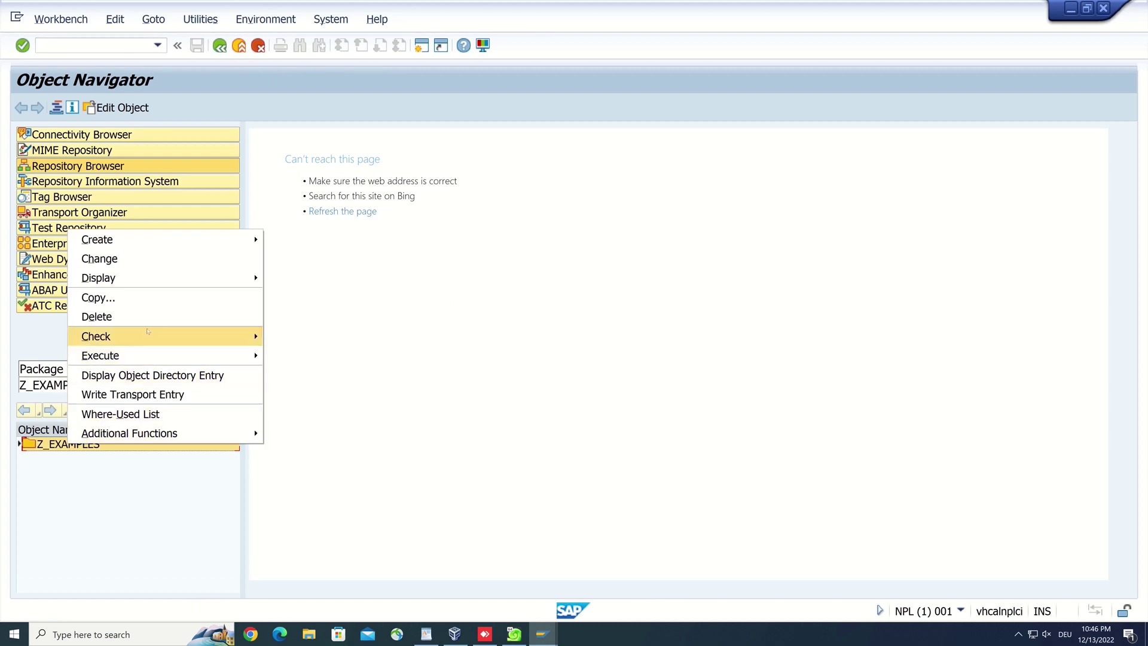
{"action": "mouse_move", "coordinate": [97, 239]}
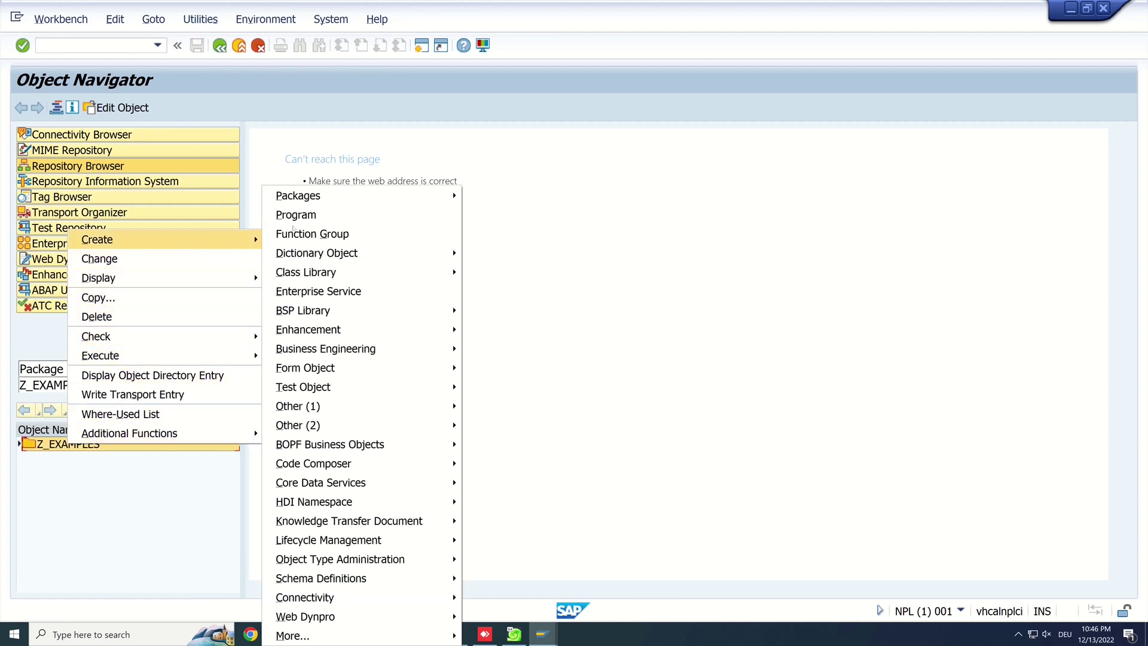
{"action": "left_click", "coordinate": [296, 215]}
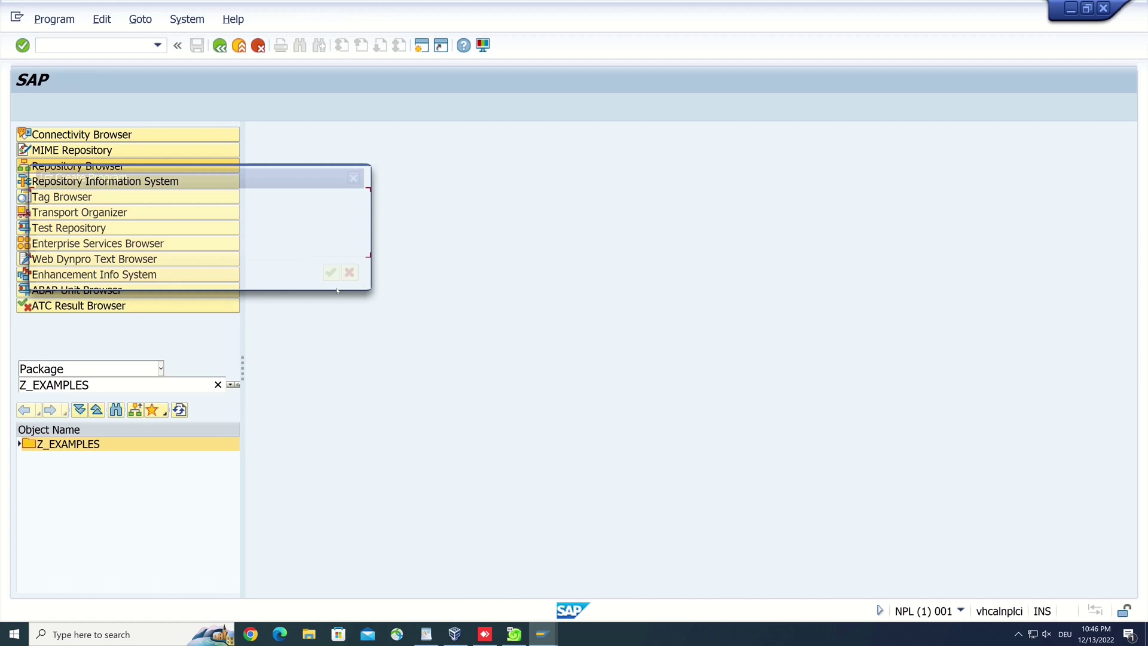
{"action": "type", "text": "Z_"}
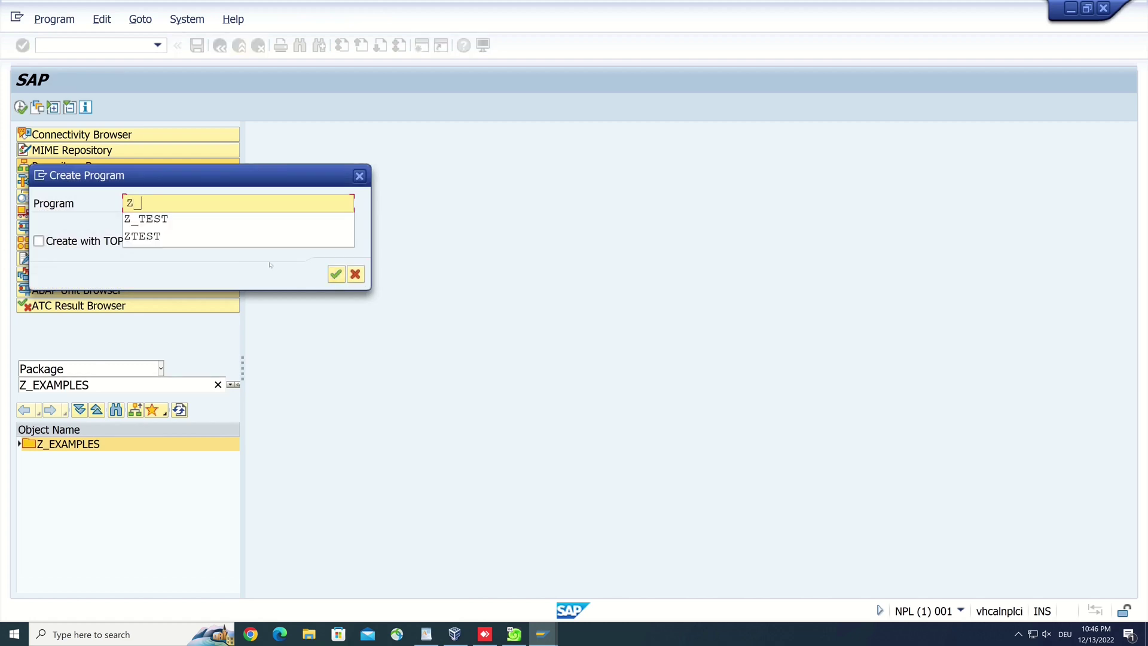
{"action": "type", "text": "TEST"}
{"action": "key", "text": "Return"}
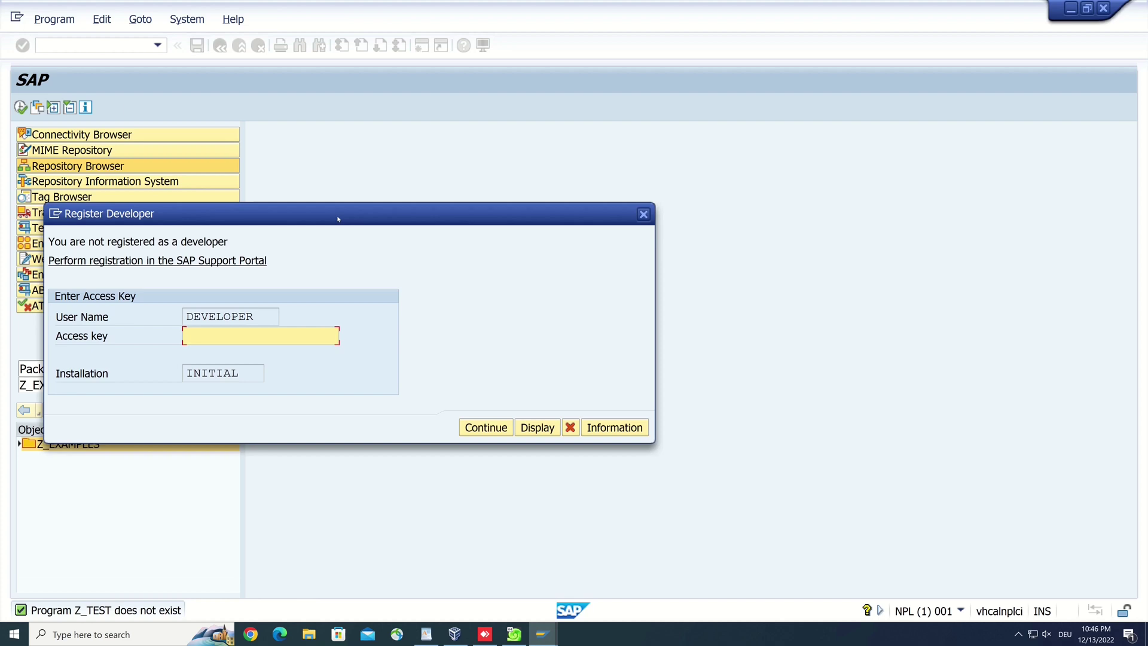
{"action": "left_click", "coordinate": [642, 214]}
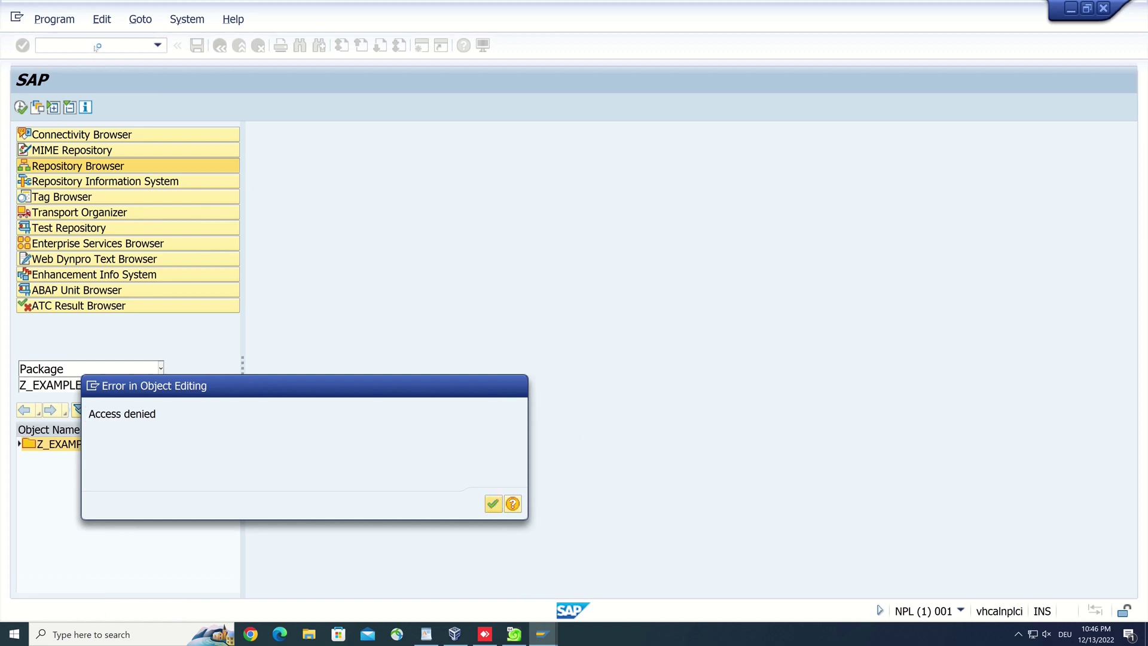
{"action": "key", "text": "Return"}
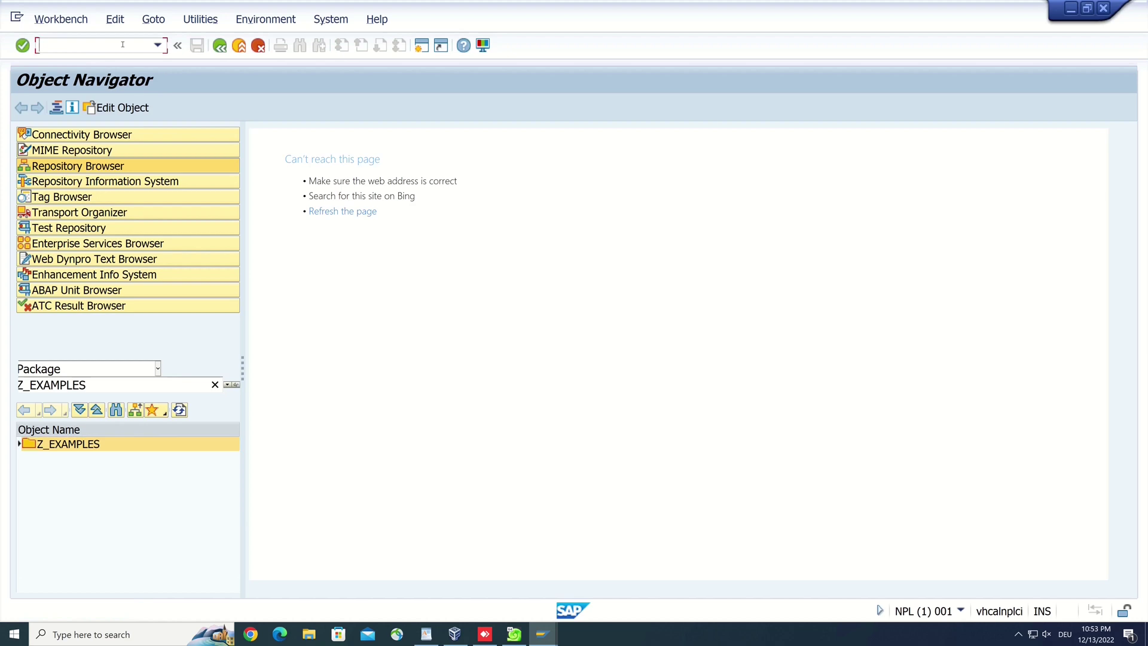
{"action": "type", "text": "/ns"}
{"action": "type", "text": "license"}
- Start transaction SLICENSE to list the installed NPL licenses
{"action": "key", "text": "Return"}
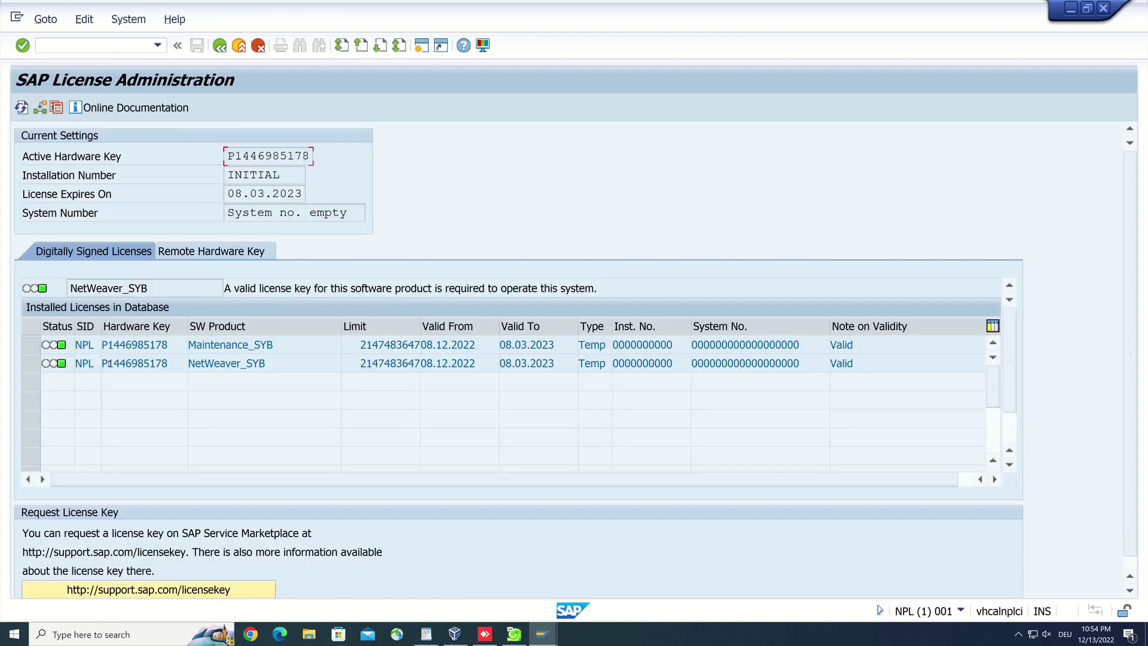
- Delete the Maintenance_SYB license and dismiss the confirmation message
{"action": "right_click", "coordinate": [33, 345]}
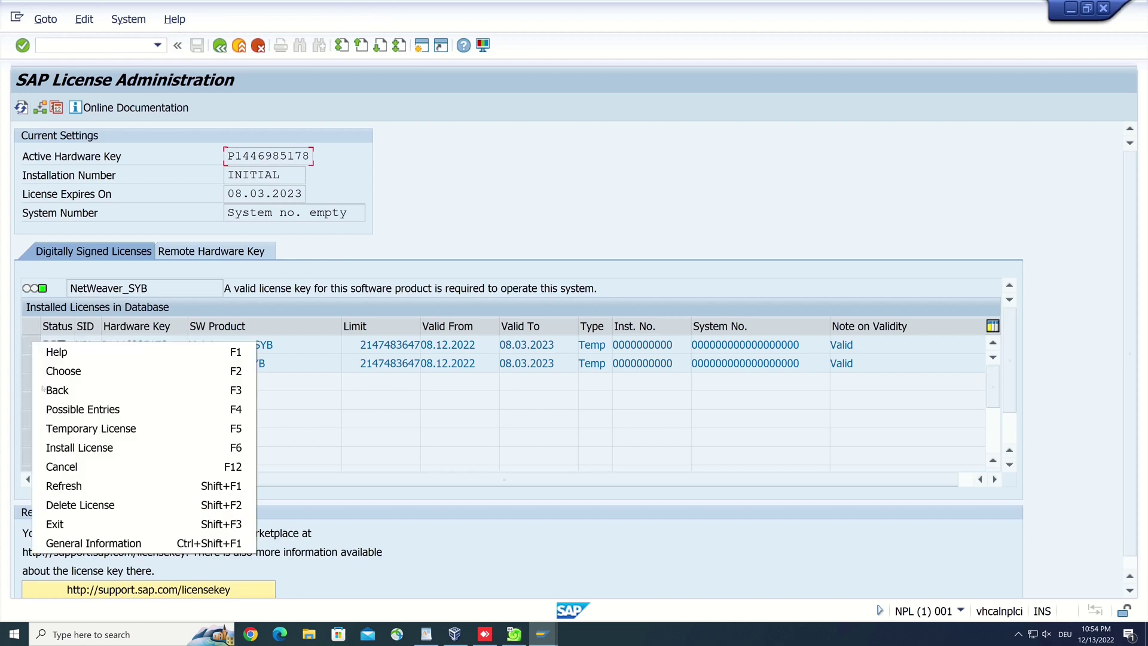
{"action": "left_click", "coordinate": [113, 505]}
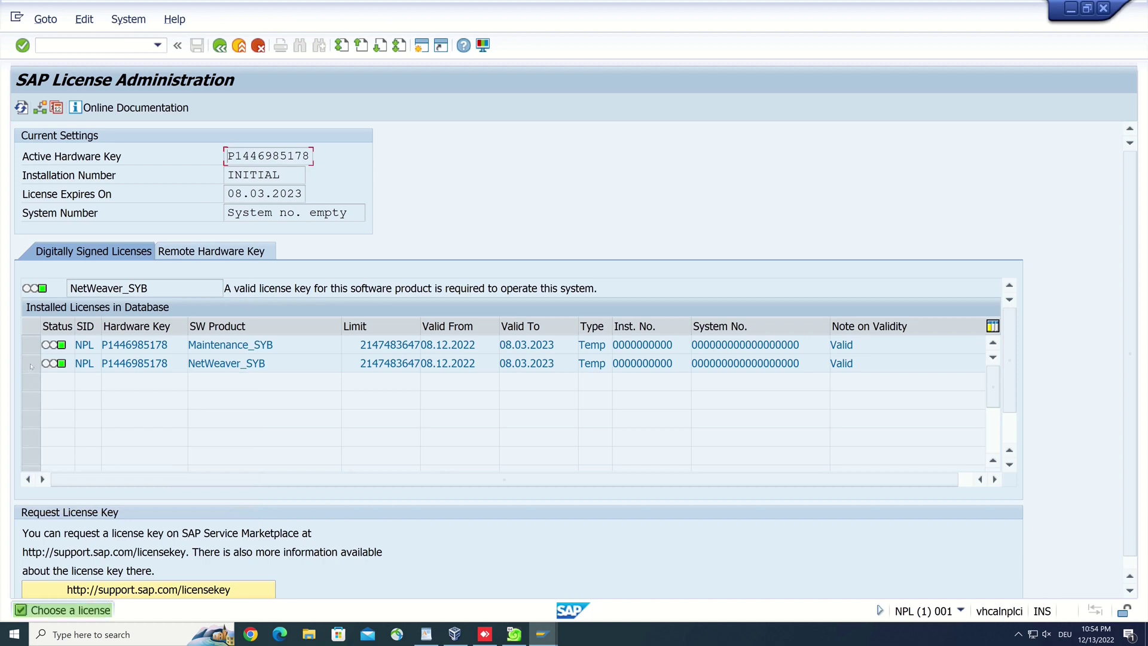
{"action": "left_click", "coordinate": [35, 344]}
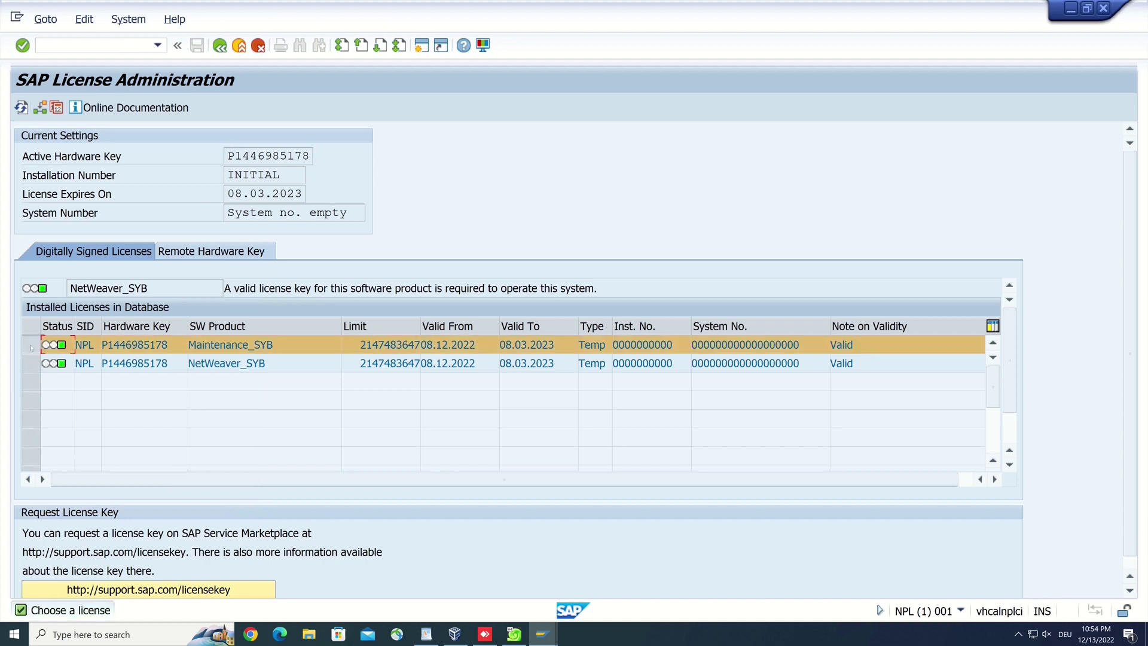
{"action": "right_click", "coordinate": [33, 349]}
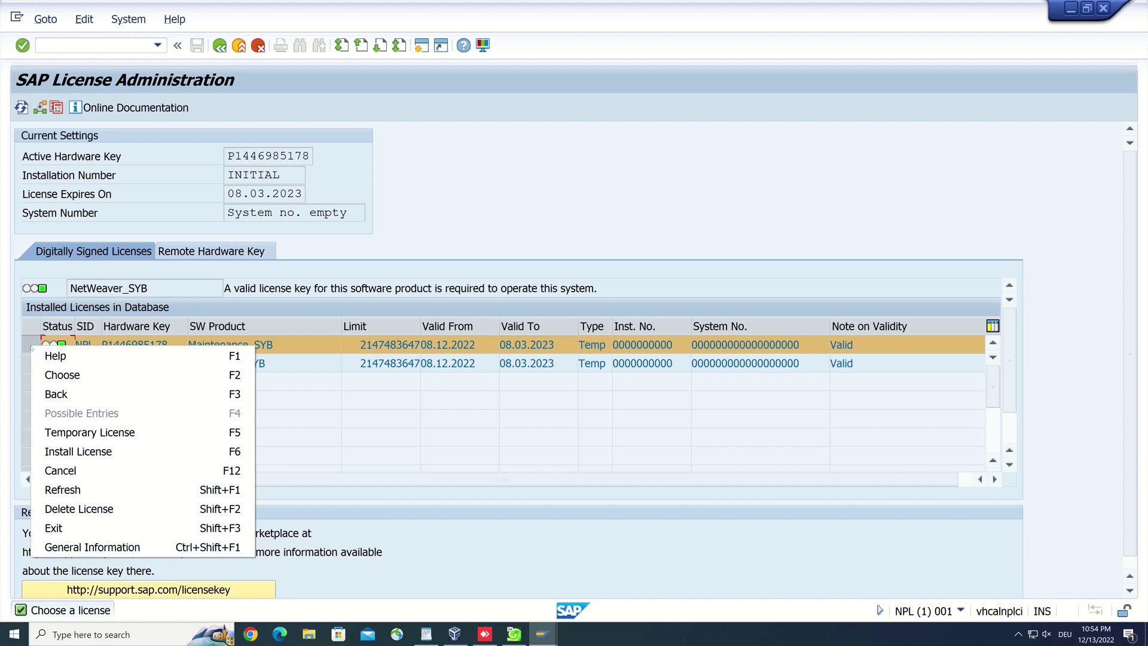
{"action": "left_click", "coordinate": [79, 509]}
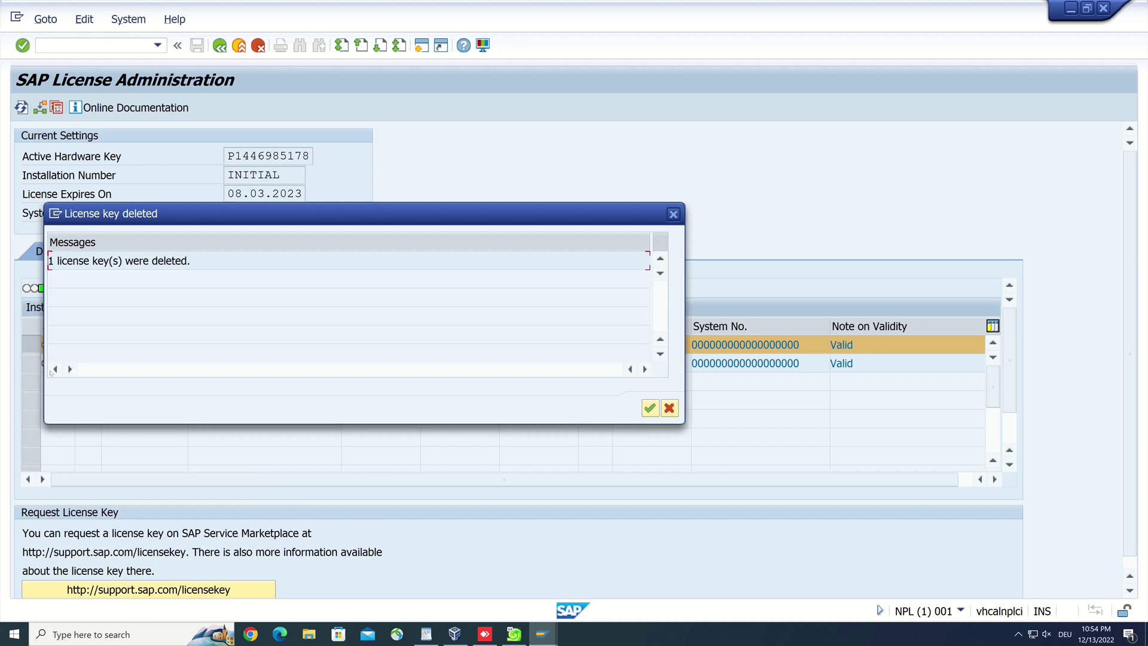
{"action": "left_click", "coordinate": [649, 407]}
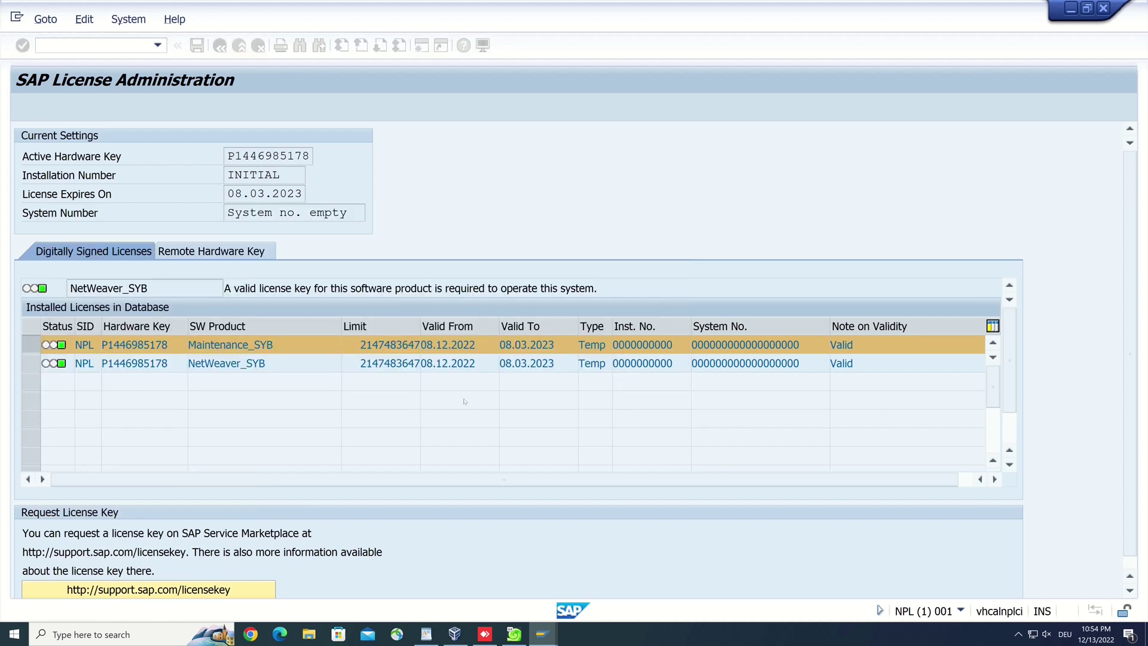
{"action": "left_click", "coordinate": [35, 350]}
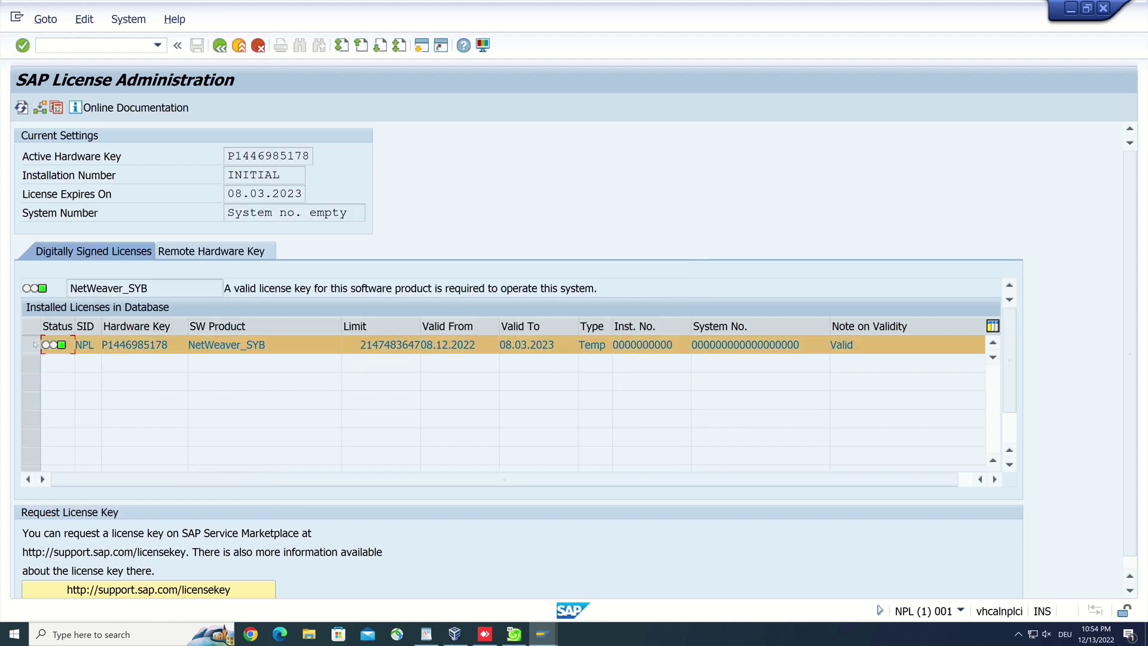
{"action": "right_click", "coordinate": [35, 345]}
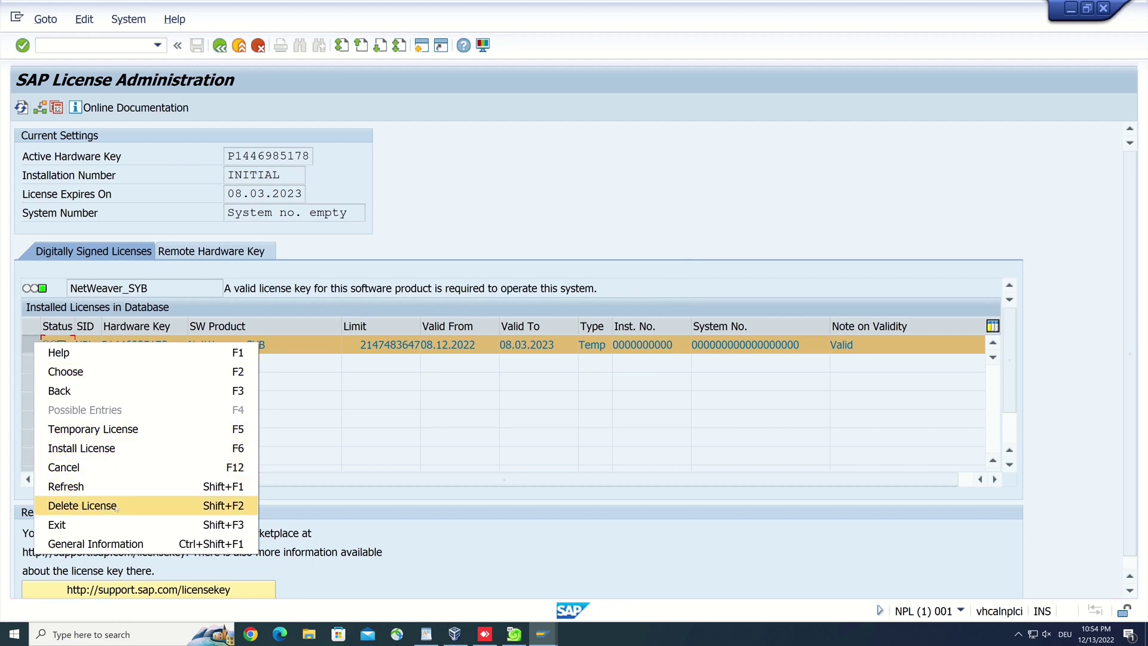
{"action": "left_click", "coordinate": [82, 505]}
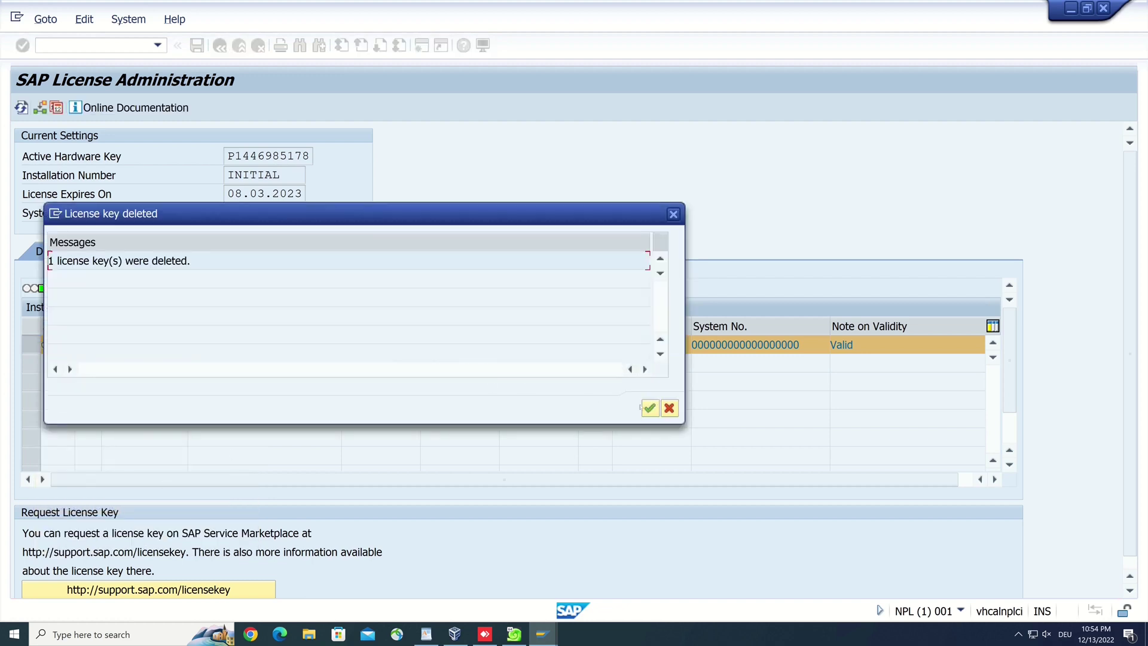
{"action": "left_click", "coordinate": [649, 408]}
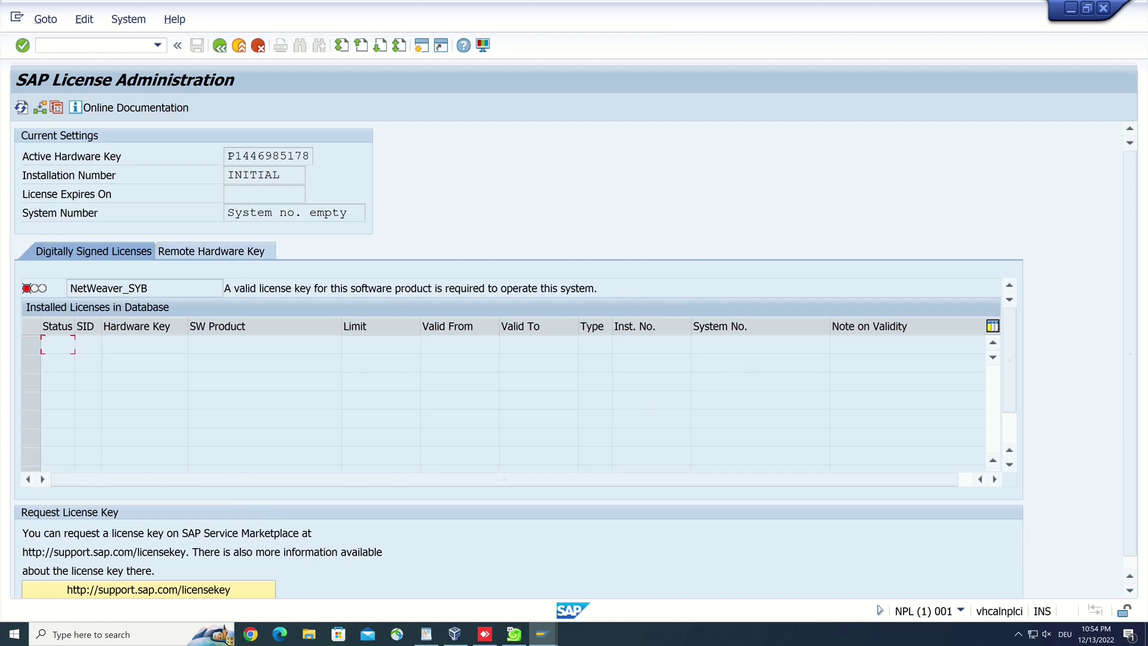
{"action": "left_click_drag", "start_coordinate": [226, 156], "coordinate": [310, 156]}
{"action": "left_click", "coordinate": [301, 157]}
{"action": "left_click", "coordinate": [250, 633]}
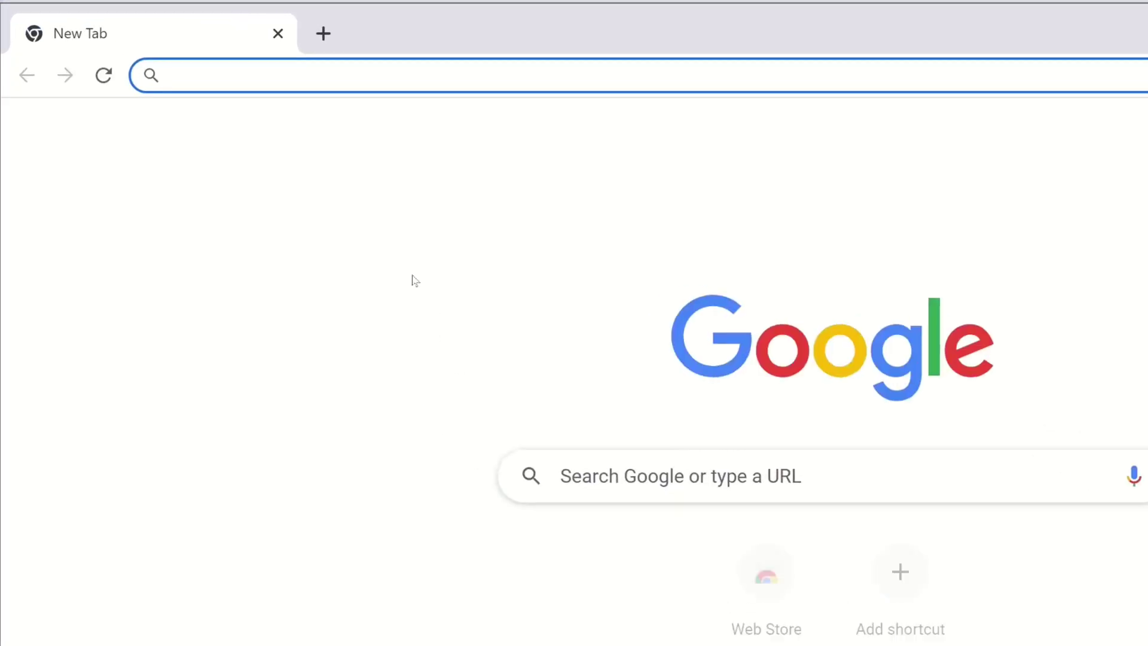
{"action": "key", "text": "ctrl+v"}
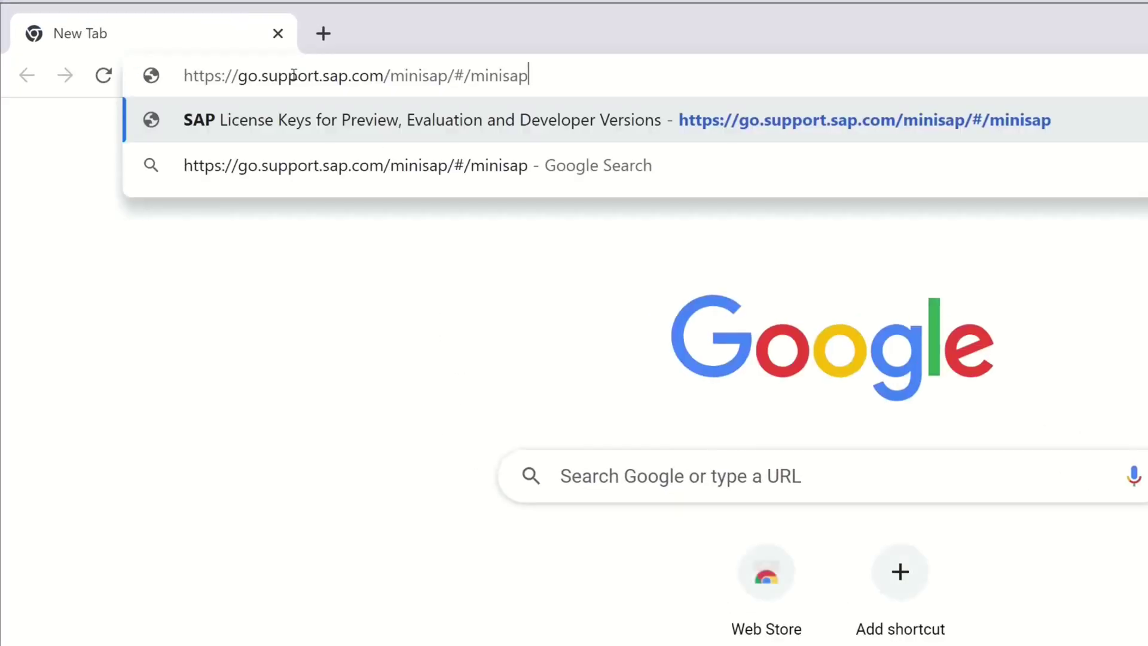
{"action": "key", "text": "Return"}
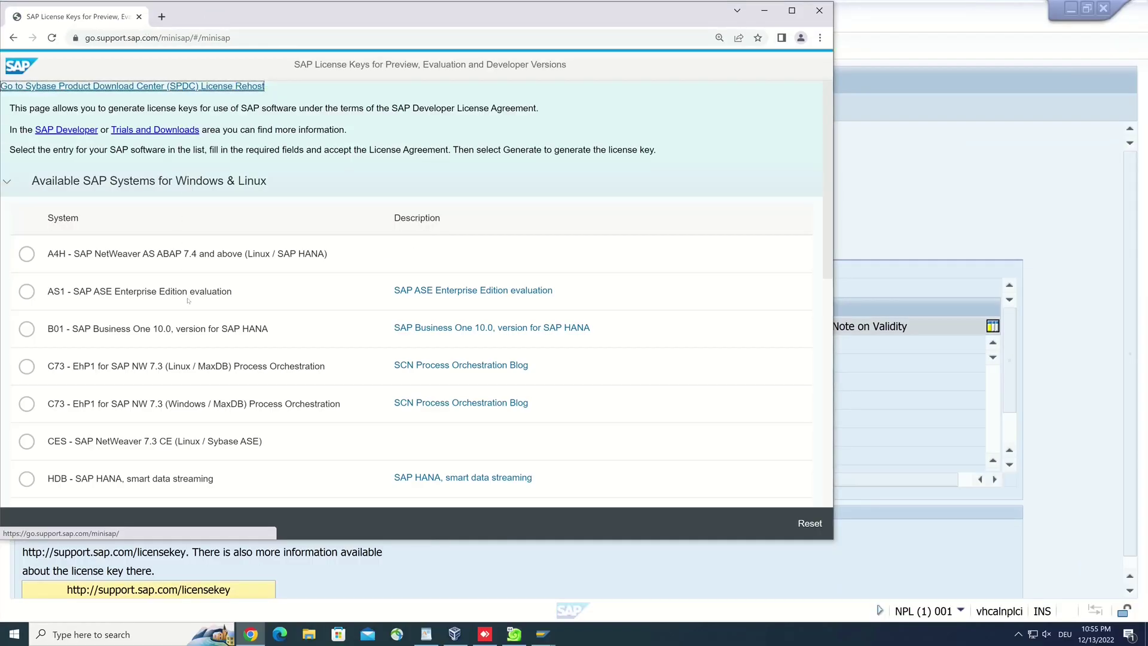
{"action": "scroll", "coordinate": [264, 312], "scroll_direction": "down", "scroll_amount": 1}
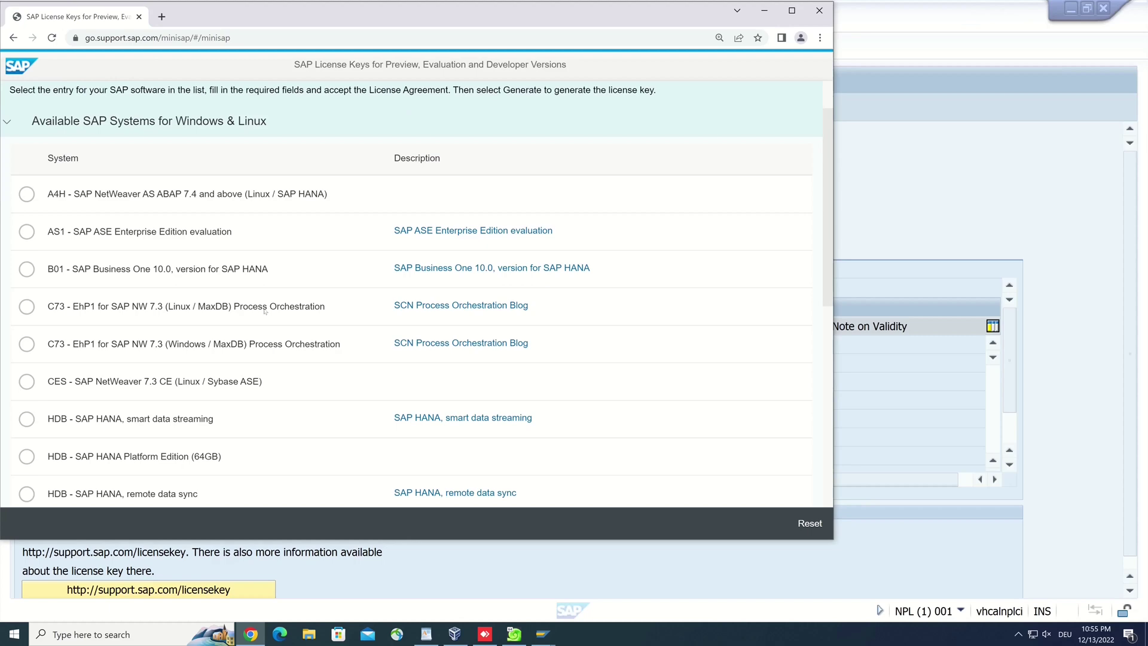
{"action": "scroll", "coordinate": [264, 311], "scroll_direction": "down", "scroll_amount": 2}
{"action": "scroll", "coordinate": [265, 311], "scroll_direction": "down", "scroll_amount": 2}
{"action": "scroll", "coordinate": [264, 311], "scroll_direction": "down", "scroll_amount": 1}
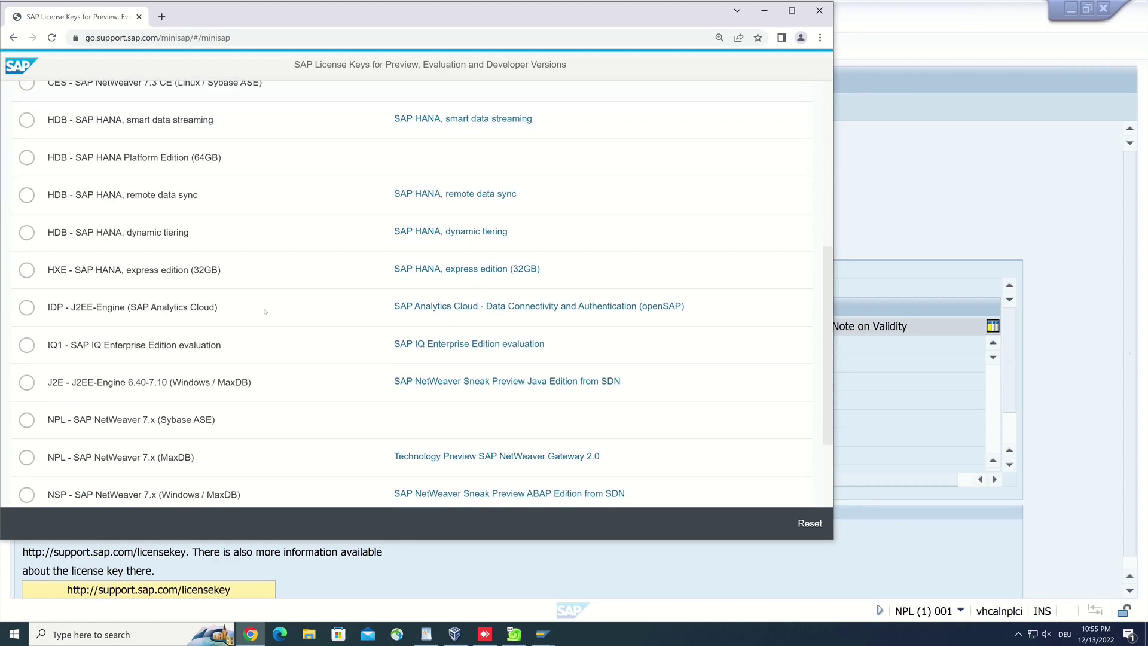
{"action": "scroll", "coordinate": [265, 311], "scroll_direction": "down", "scroll_amount": 1}
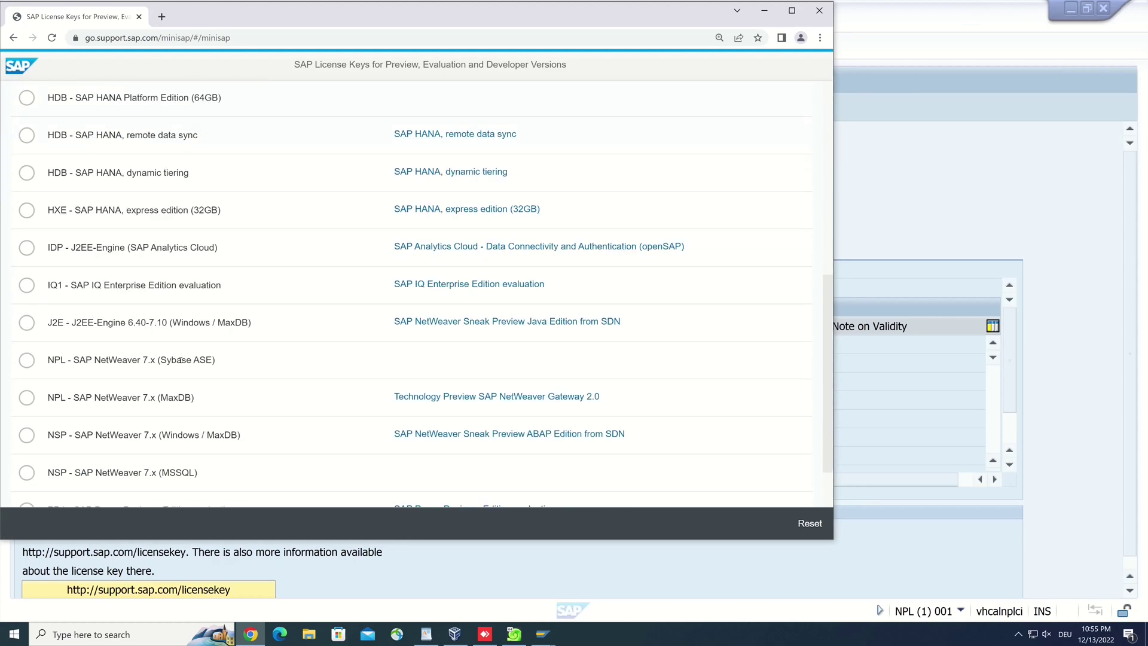
- Pick NPL - SAP NetWeaver 7.x (Sybase ASE) in the systems list
{"action": "left_click", "coordinate": [26, 359]}
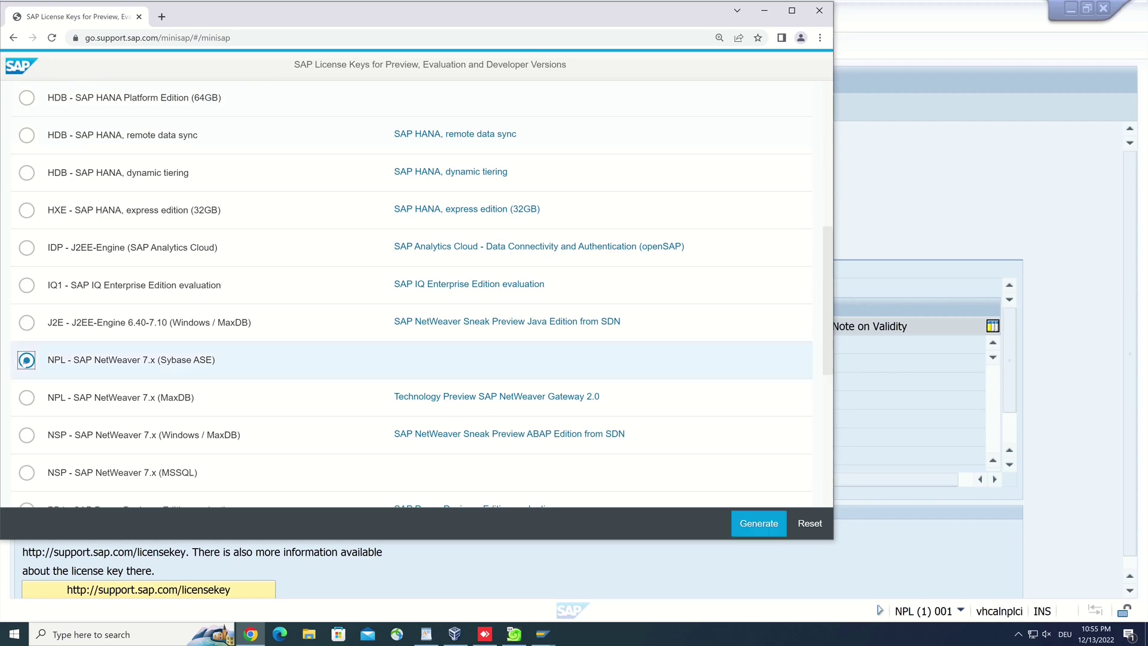
{"action": "scroll", "coordinate": [270, 357], "scroll_direction": "down", "scroll_amount": 4}
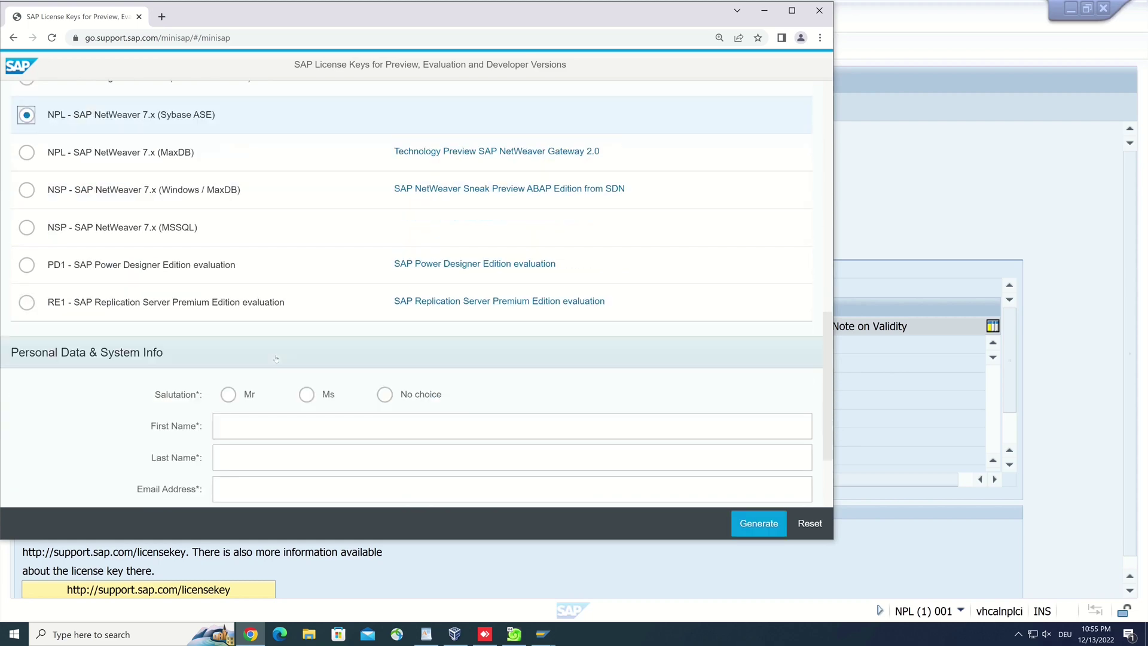
{"action": "scroll", "coordinate": [270, 357], "scroll_direction": "down", "scroll_amount": 2}
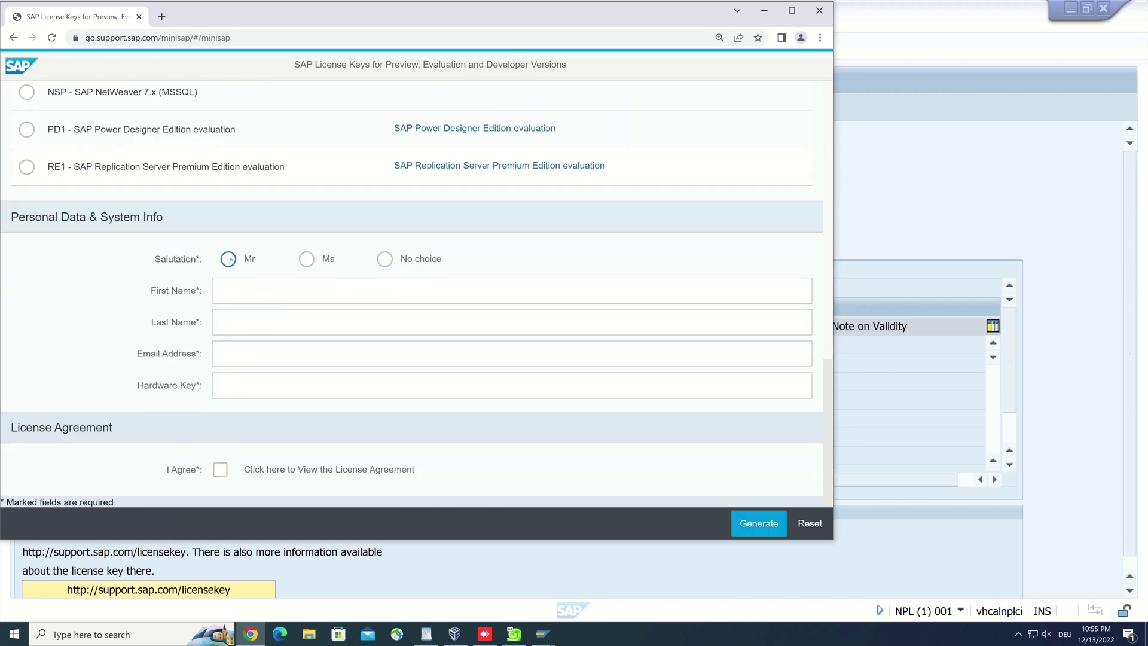
{"action": "left_click", "coordinate": [228, 260]}
{"action": "left_click", "coordinate": [240, 287]}
{"action": "left_click", "coordinate": [241, 287]}
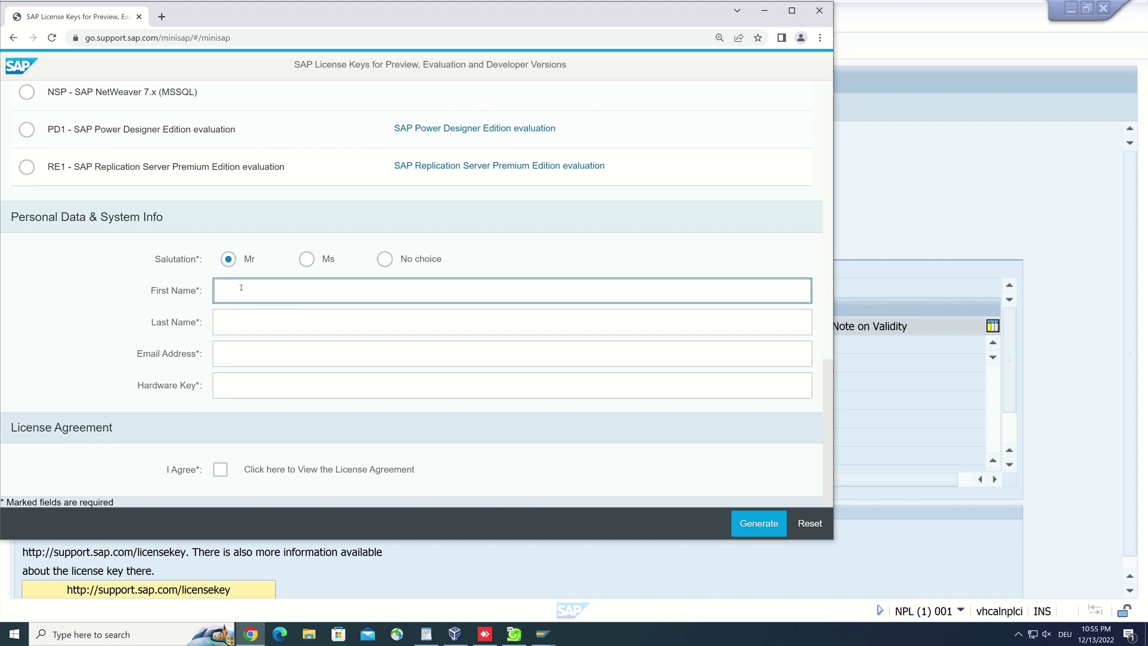
{"action": "type", "text": "Cust"}
{"action": "key", "text": "Tab"}
{"action": "type", "text": "andCo"}
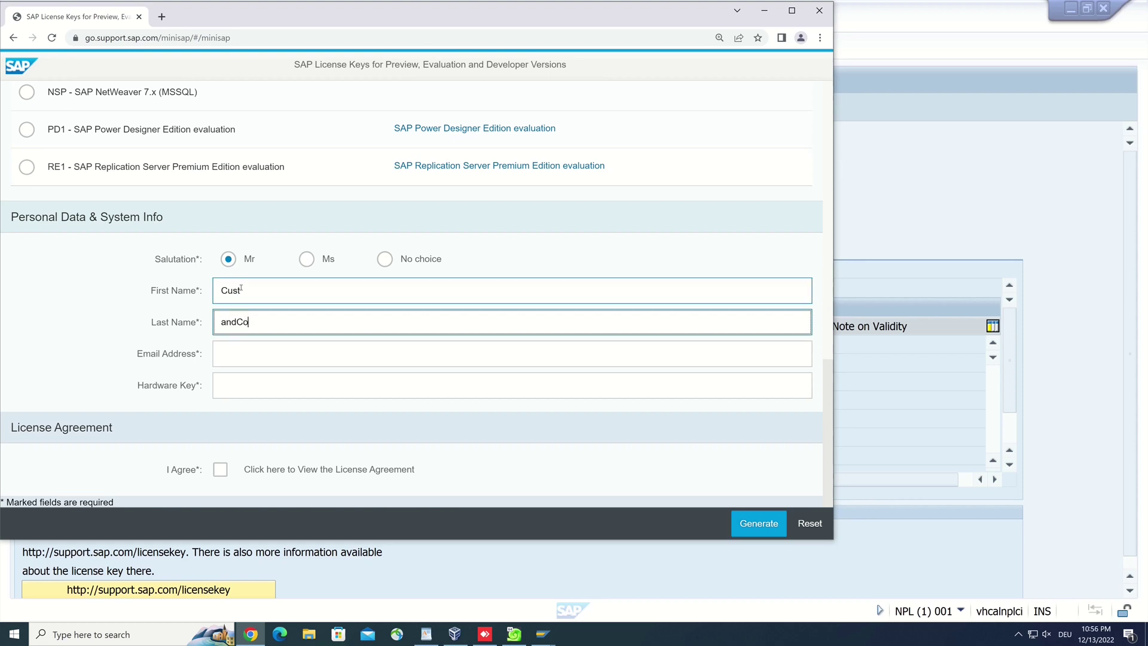
{"action": "type", "text": "de"}
{"action": "key", "text": "Tab"}
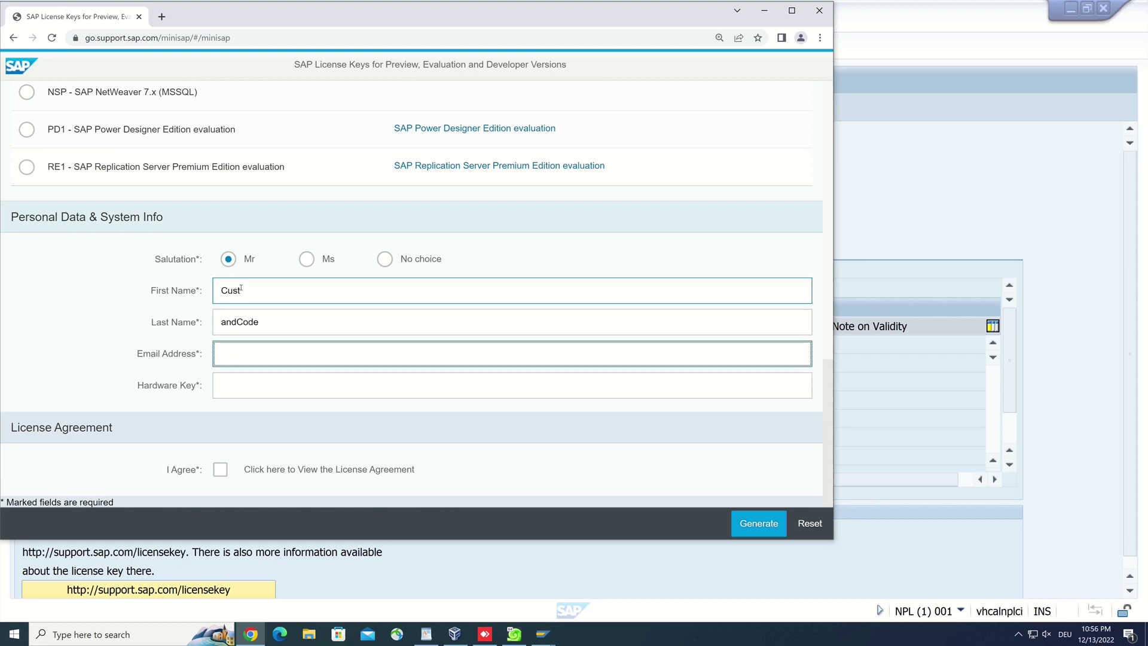
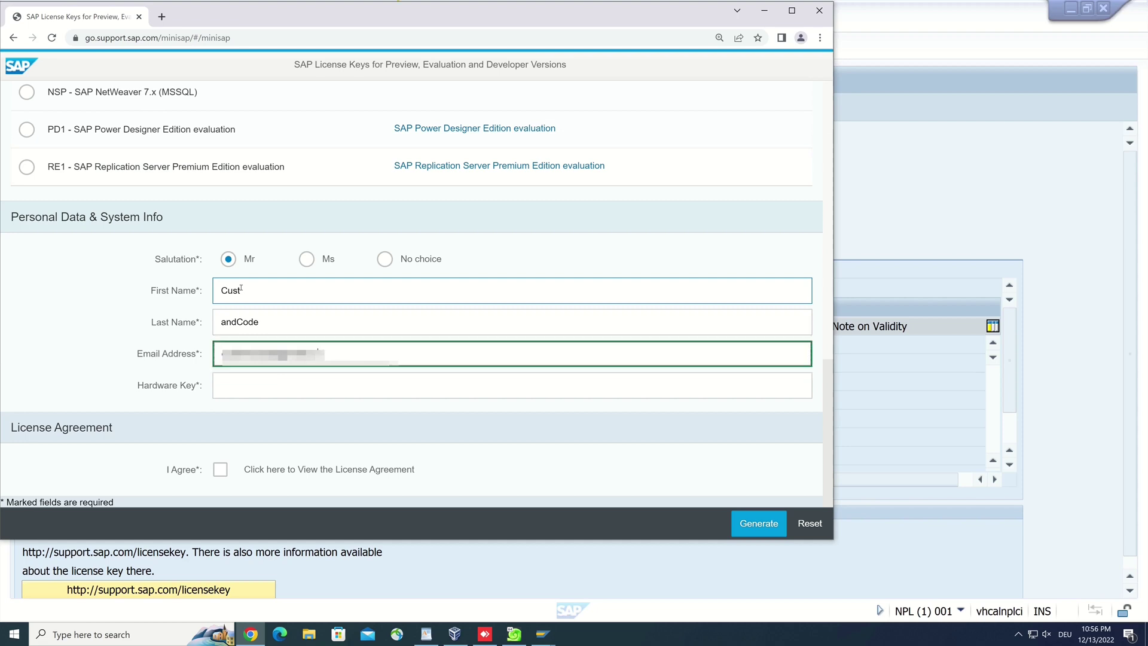
{"action": "left_click", "coordinate": [247, 392]}
{"action": "type", "text": "https://go."}
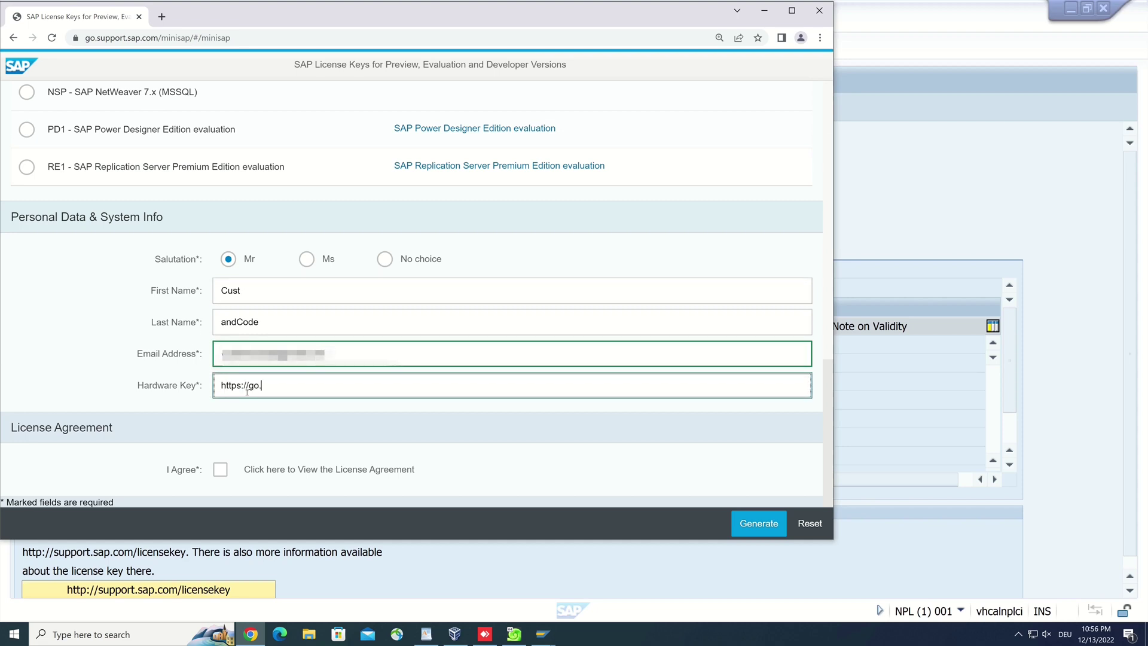
{"action": "key", "text": "ctrl+a"}
{"action": "type", "text": "P1446985178"}
- Accept the license agreement and generate the NPL.txt license key download
{"action": "left_click", "coordinate": [221, 470]}
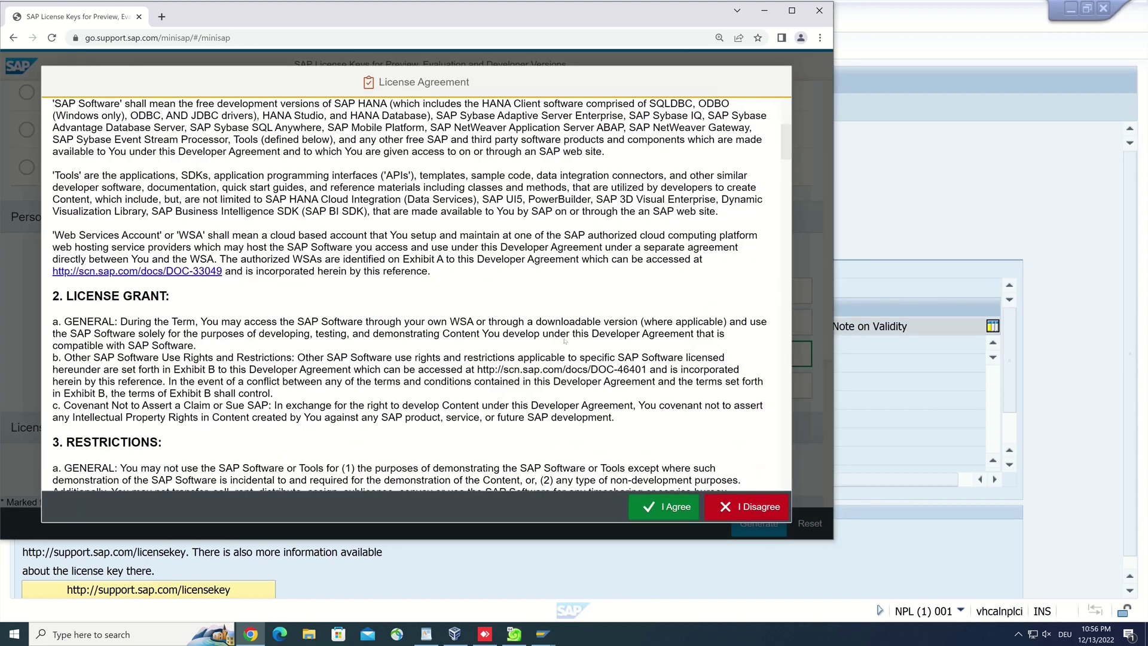
{"action": "left_click", "coordinate": [667, 511]}
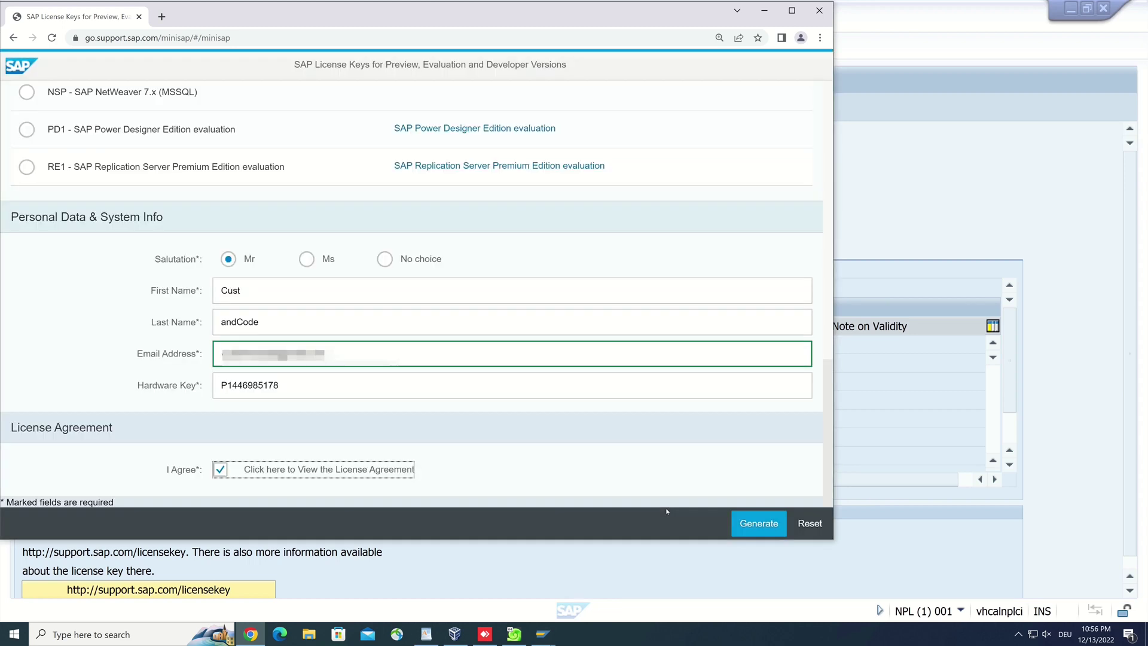
{"action": "left_click", "coordinate": [759, 525]}
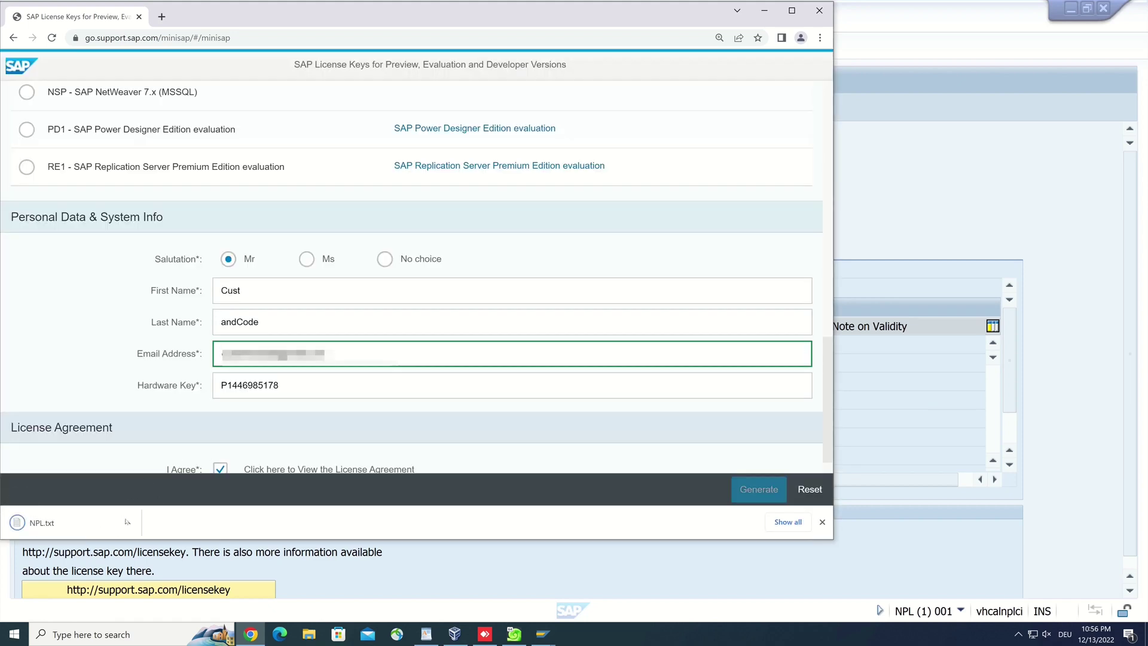
{"action": "left_click", "coordinate": [128, 525]}
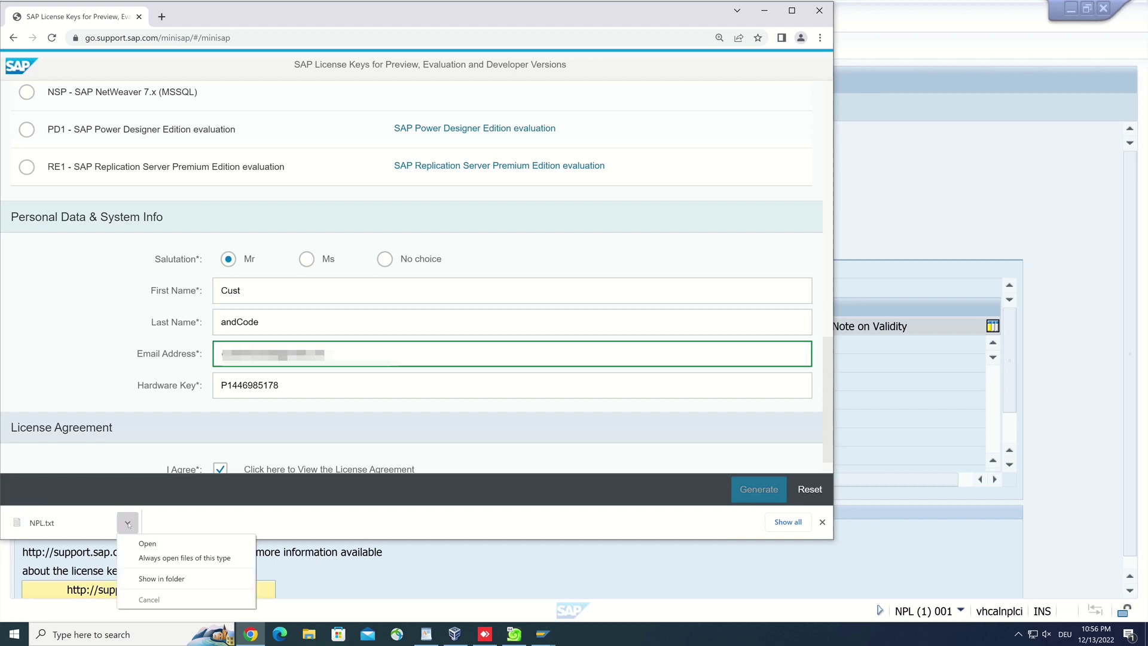
- Install a new license from Downloads\NPL.txt, allowing SAP GUI to read the file
{"action": "left_click", "coordinate": [918, 199]}
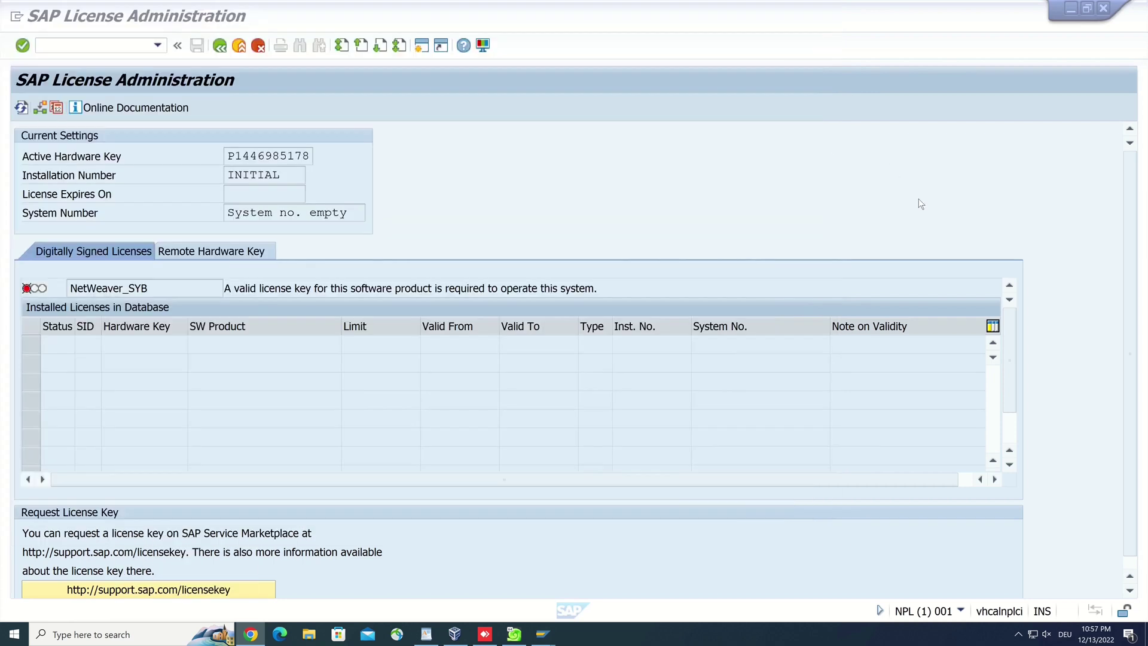
{"action": "left_click", "coordinate": [377, 392]}
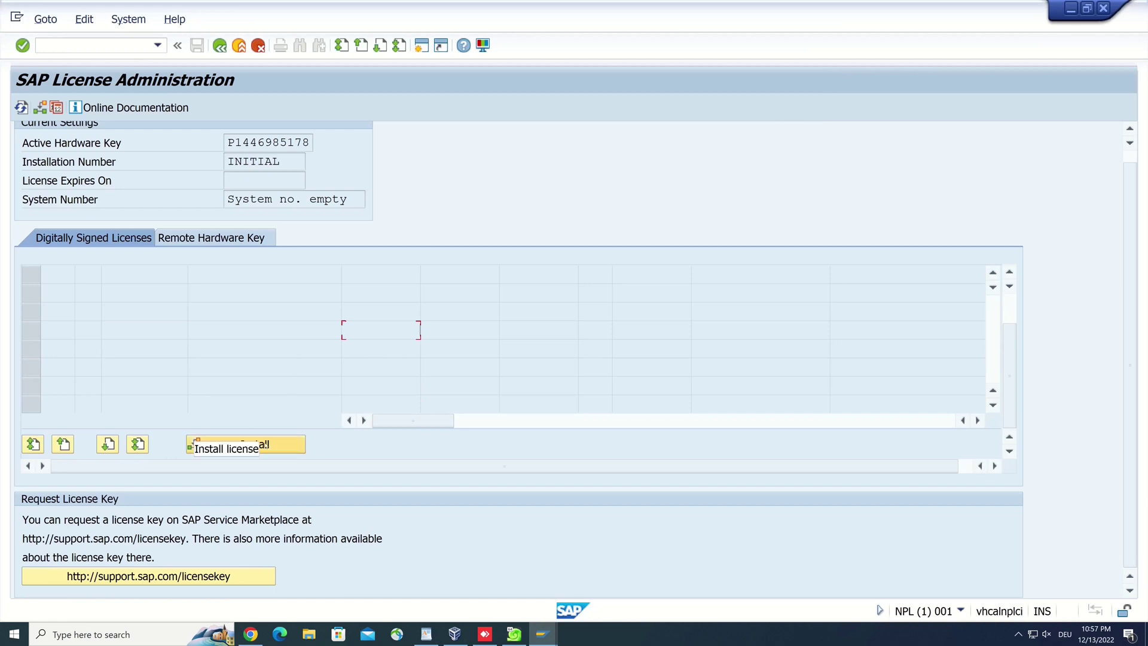
{"action": "left_click", "coordinate": [273, 444]}
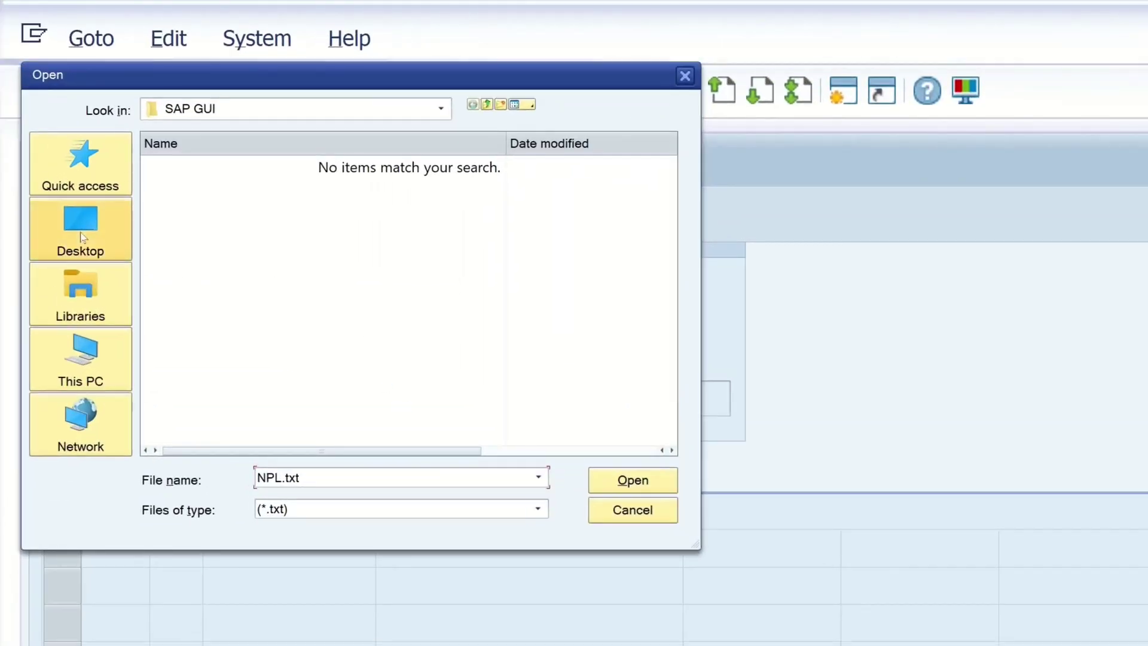
{"action": "left_click", "coordinate": [106, 359]}
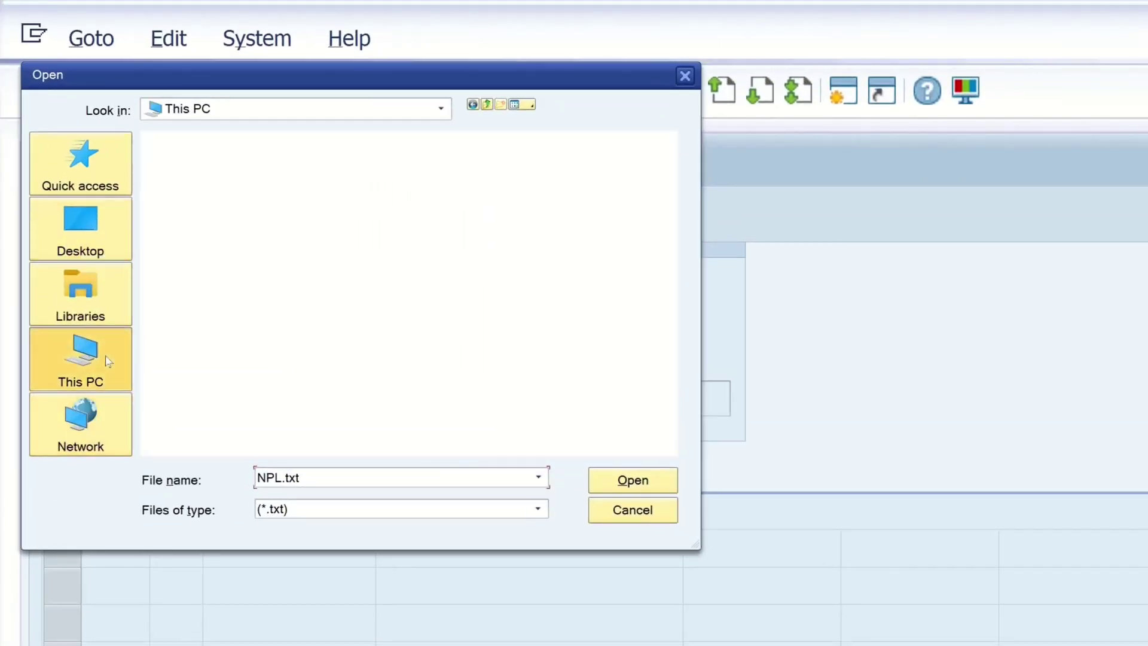
{"action": "left_click", "coordinate": [251, 373]}
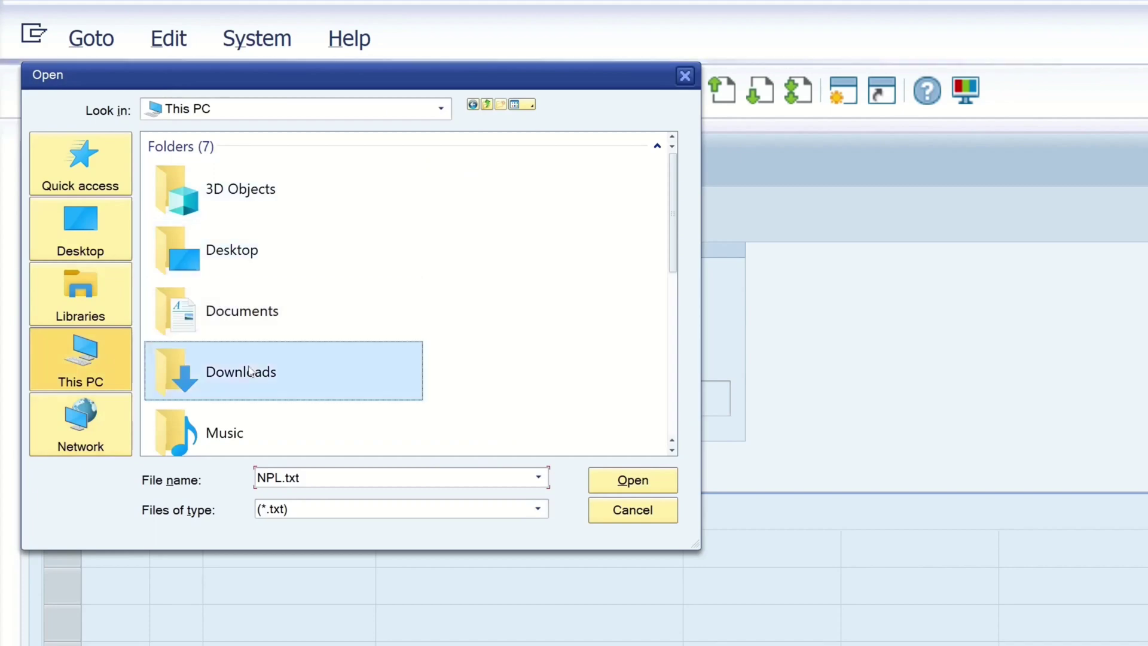
{"action": "double_click", "coordinate": [249, 373]}
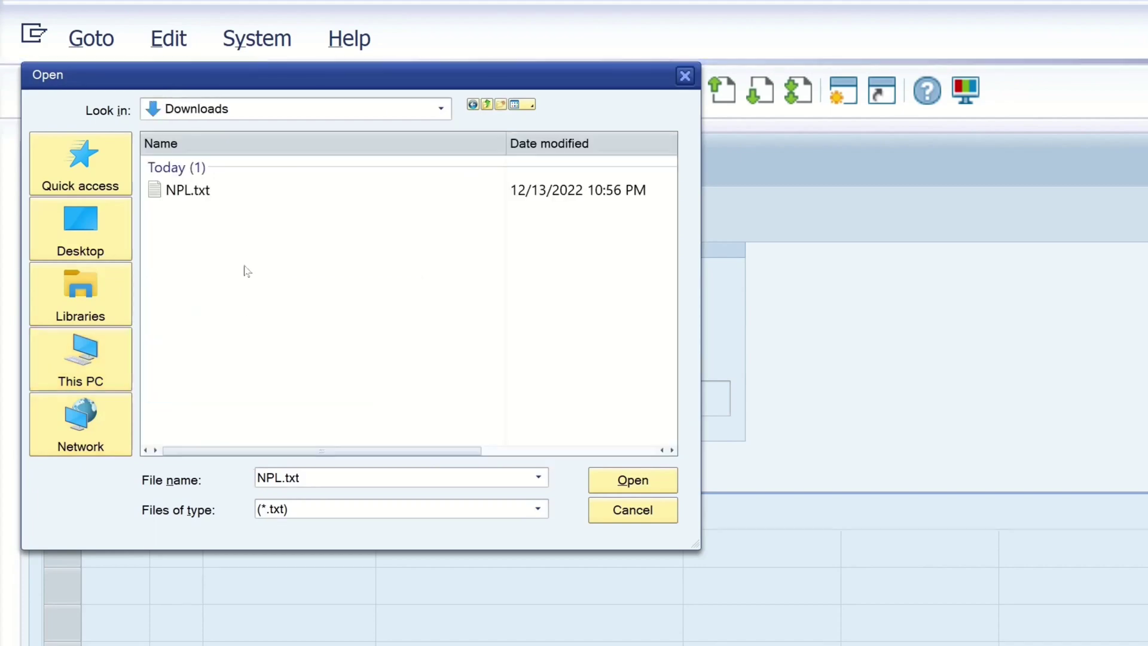
{"action": "left_click", "coordinate": [196, 197]}
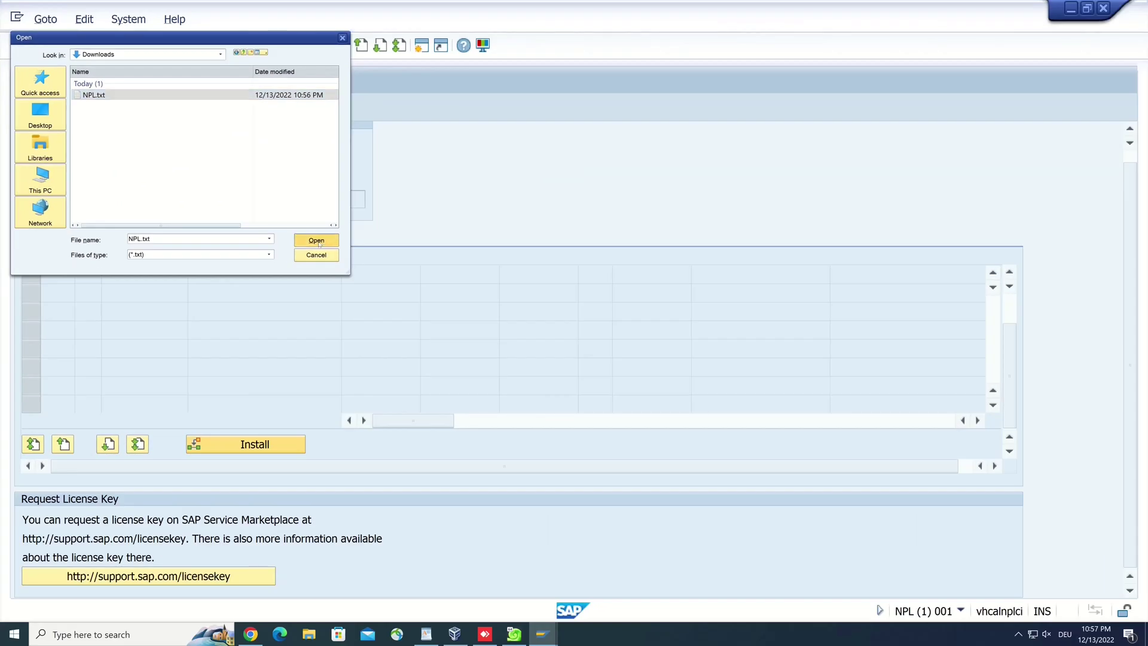
{"action": "left_click", "coordinate": [610, 463]}
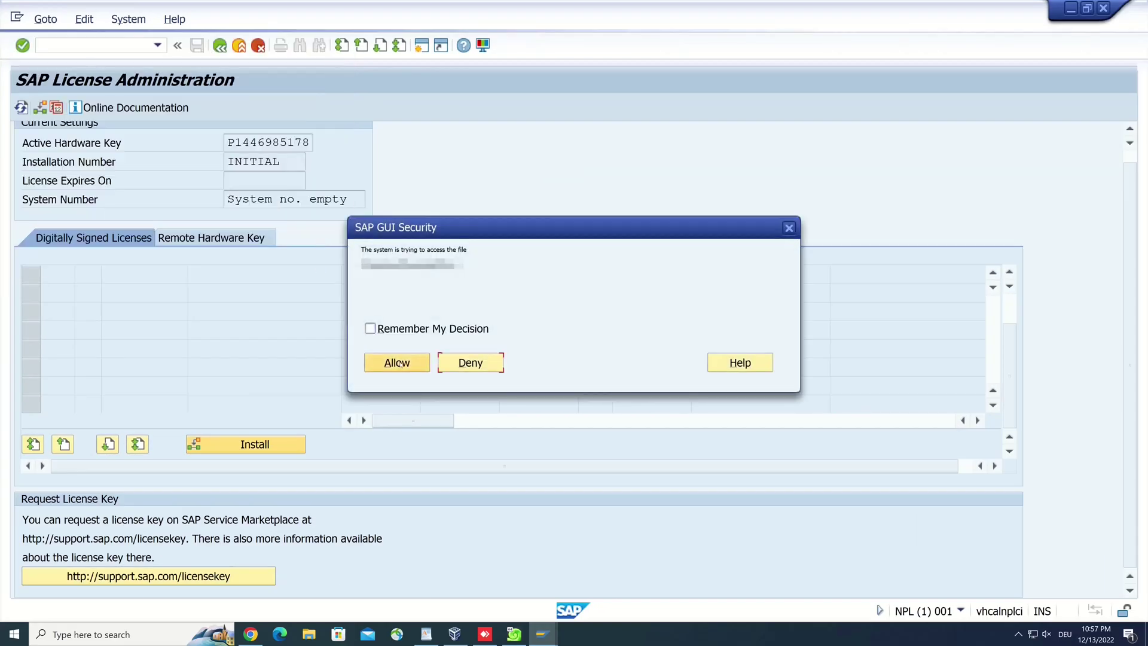
{"action": "left_click", "coordinate": [400, 363]}
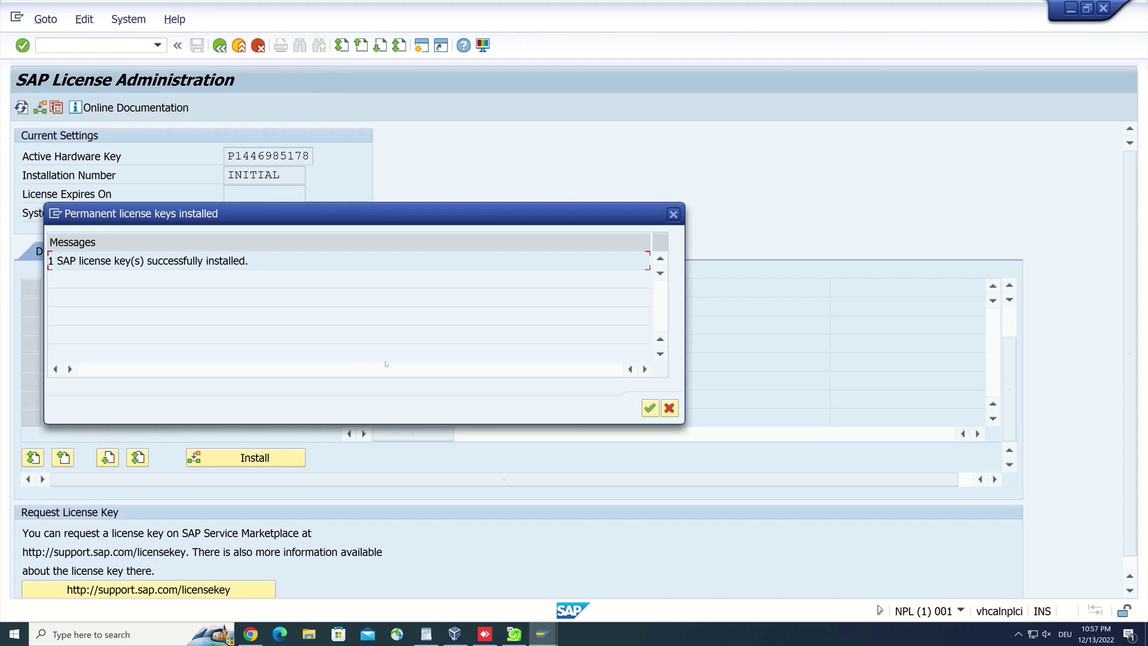
- Dismiss the license installation success message and go to the Object Navigator with /nse80
{"action": "left_click", "coordinate": [649, 408]}
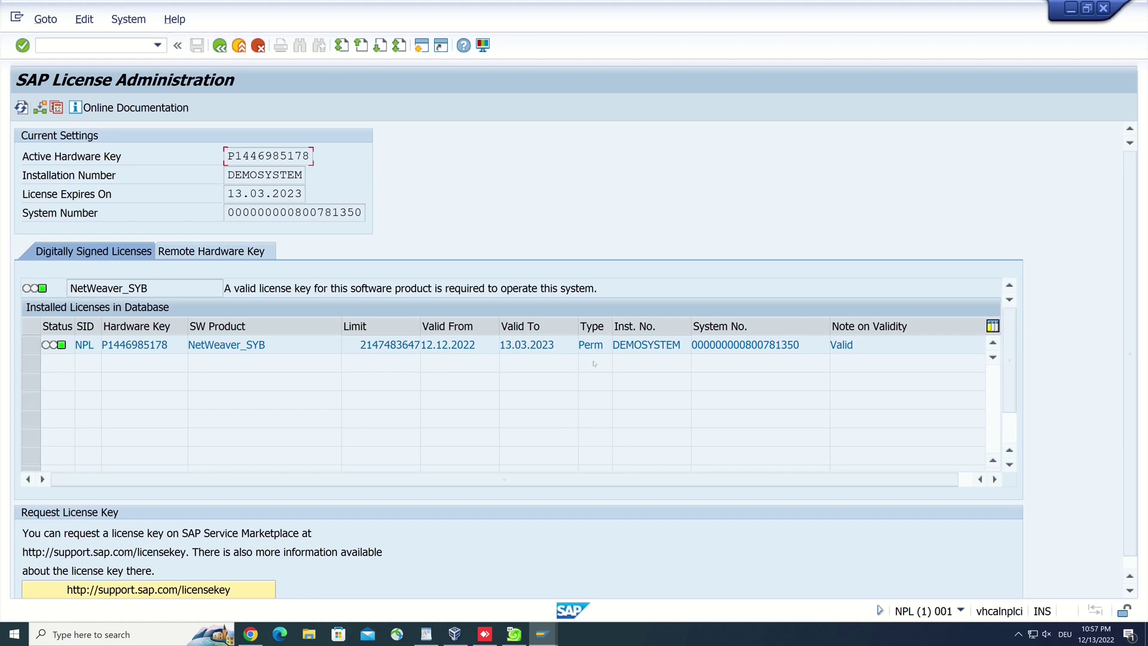
{"action": "left_click", "coordinate": [128, 46]}
{"action": "type", "text": "/nse"}
{"action": "type", "text": "80"}
{"action": "key", "text": "Return"}
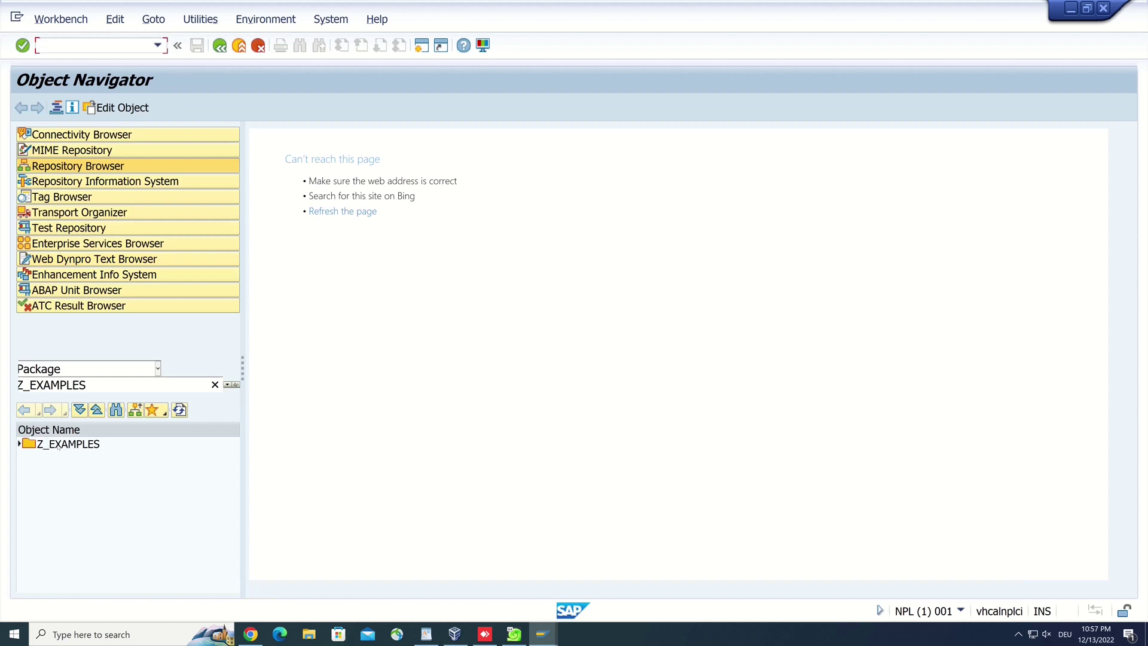
- Create program ZTEST in package Z_EXAMPLES as a local object and open it in the ABAP Editor
{"action": "right_click", "coordinate": [59, 446]}
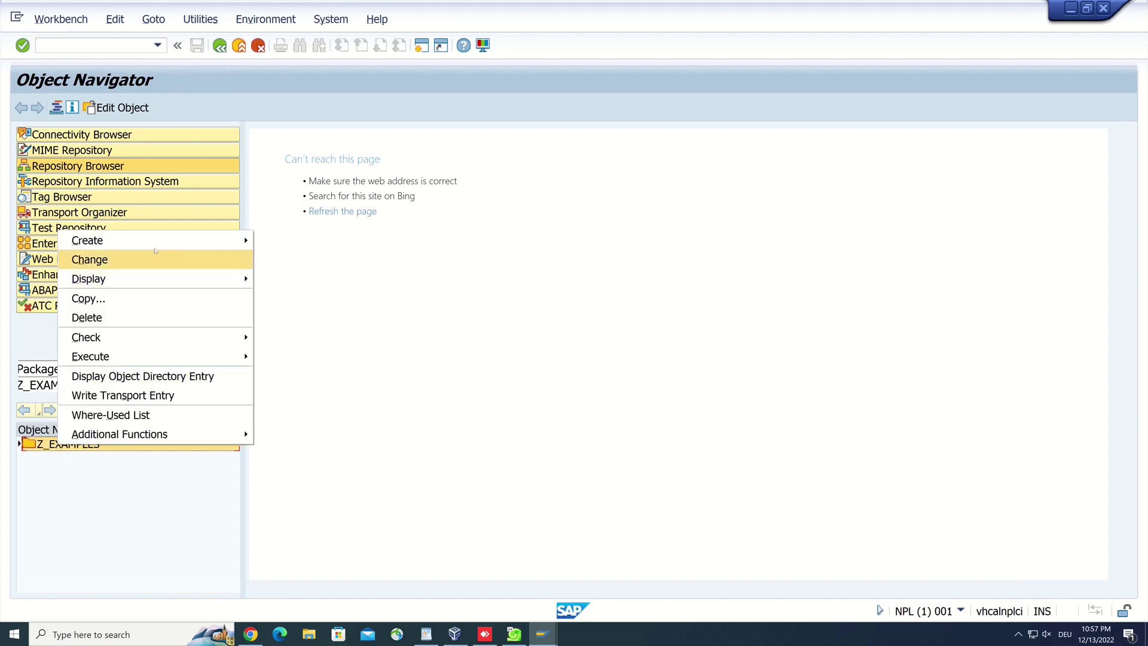
{"action": "mouse_move", "coordinate": [87, 241]}
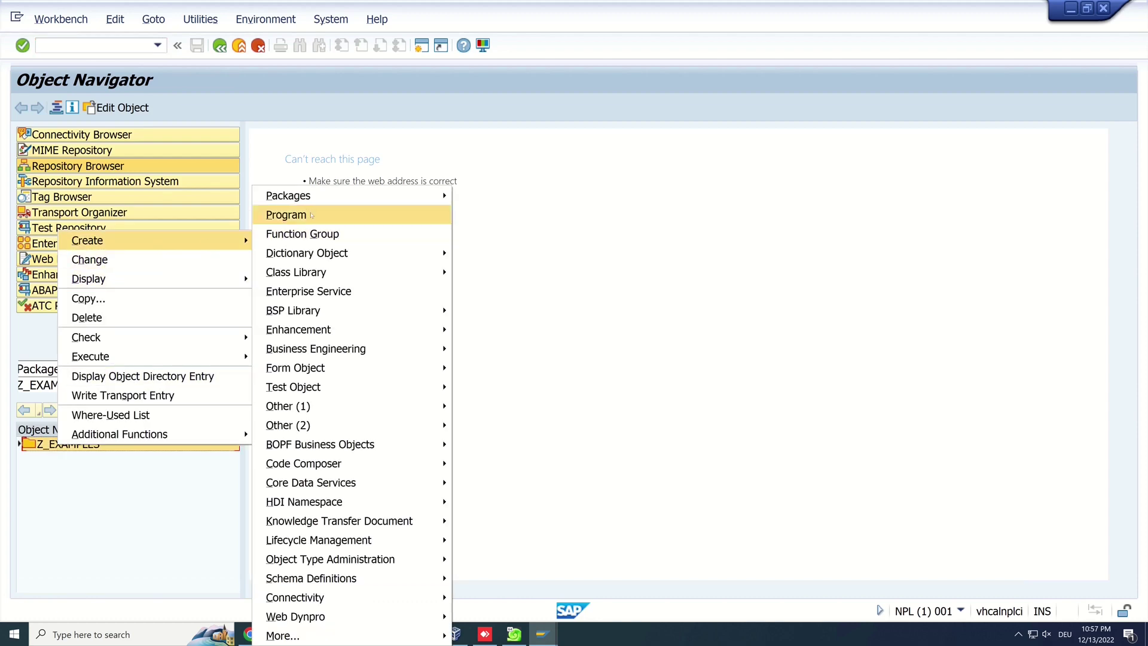
{"action": "left_click", "coordinate": [311, 215]}
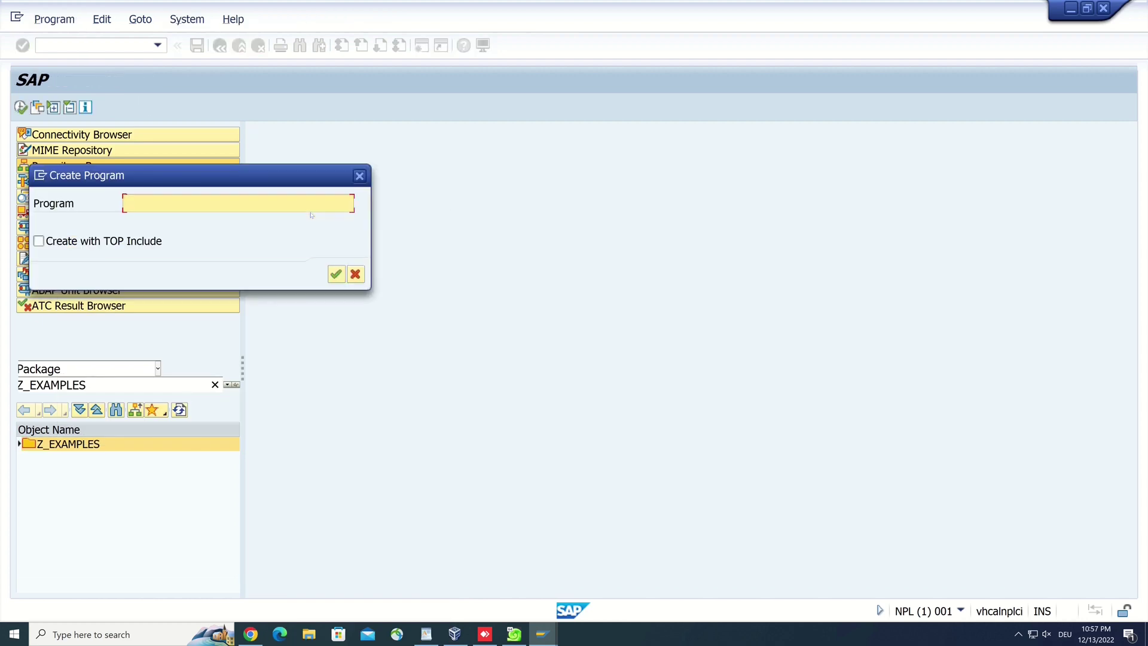
{"action": "type", "text": "ZTEST"}
{"action": "key", "text": "Return"}
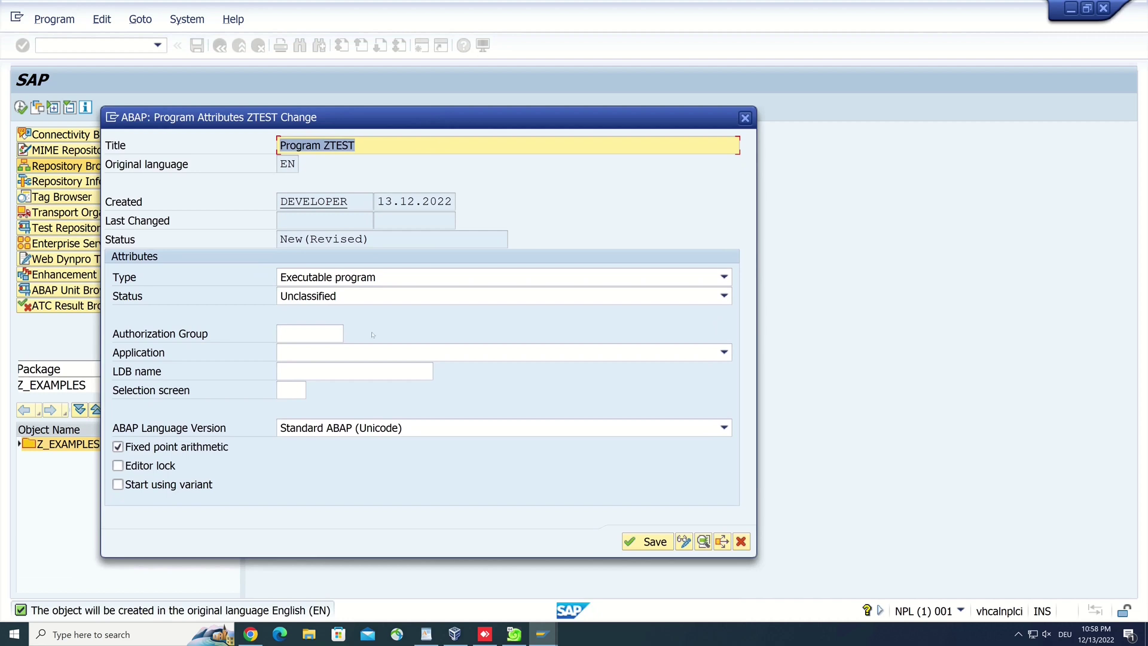
{"action": "key", "text": "Return"}
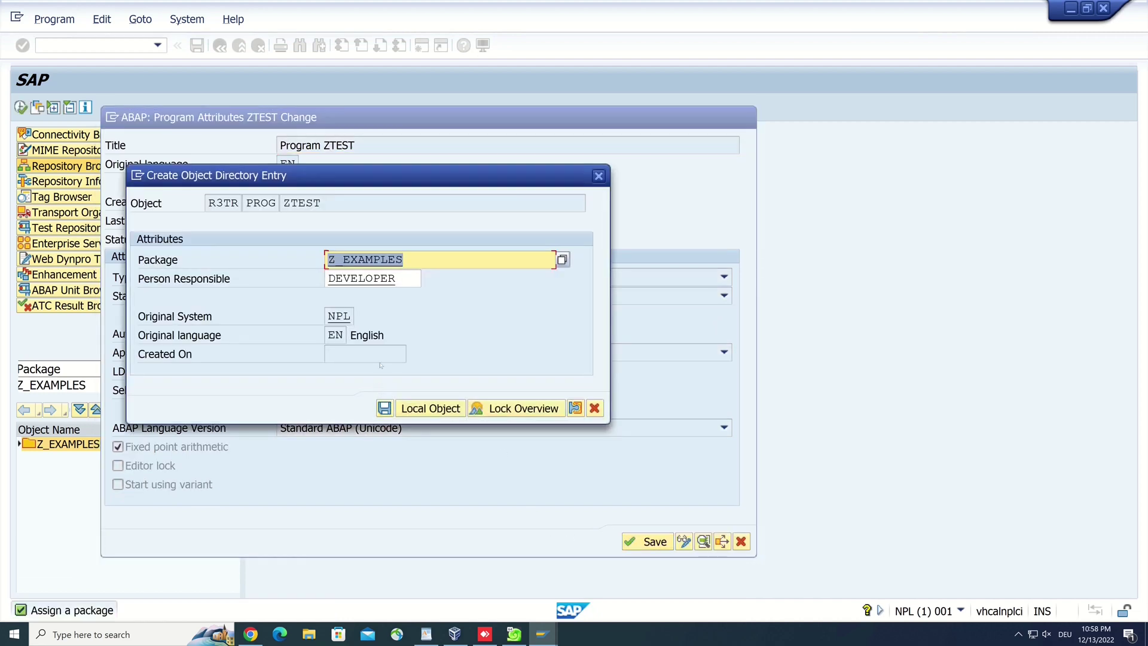
{"action": "left_click", "coordinate": [384, 408]}
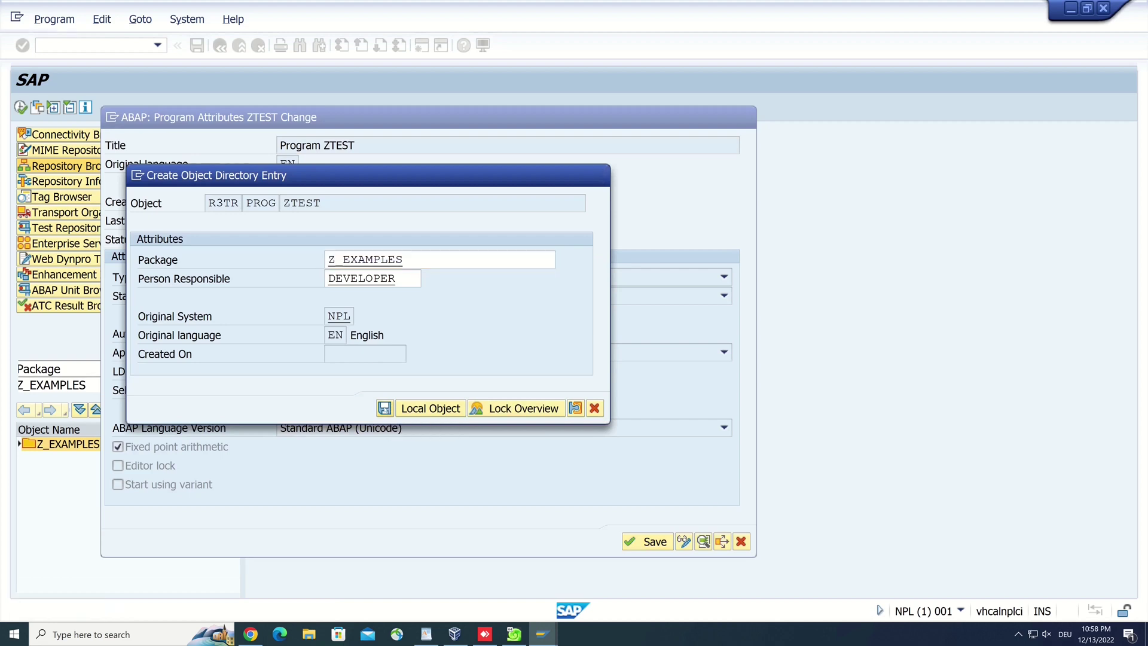
{"action": "left_click", "coordinate": [381, 292]}
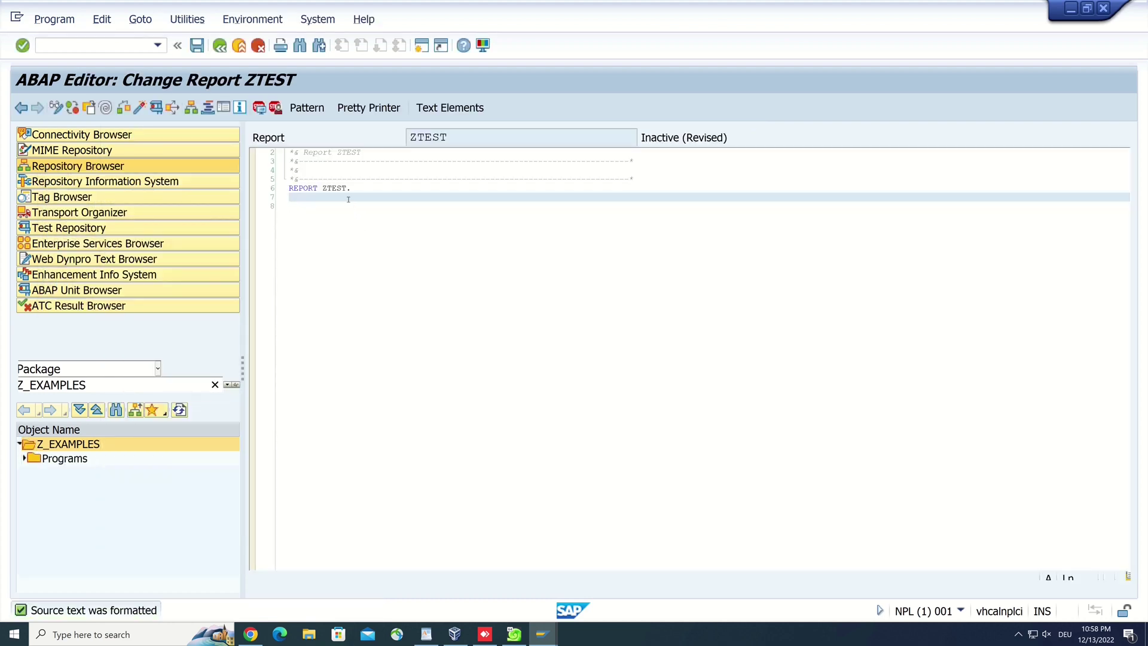
{"action": "scroll", "coordinate": [377, 212], "scroll_direction": "up", "scroll_amount": 2, "text": "ctrl"}
{"action": "scroll", "coordinate": [378, 212], "scroll_direction": "up", "scroll_amount": 1, "text": "ctrl"}
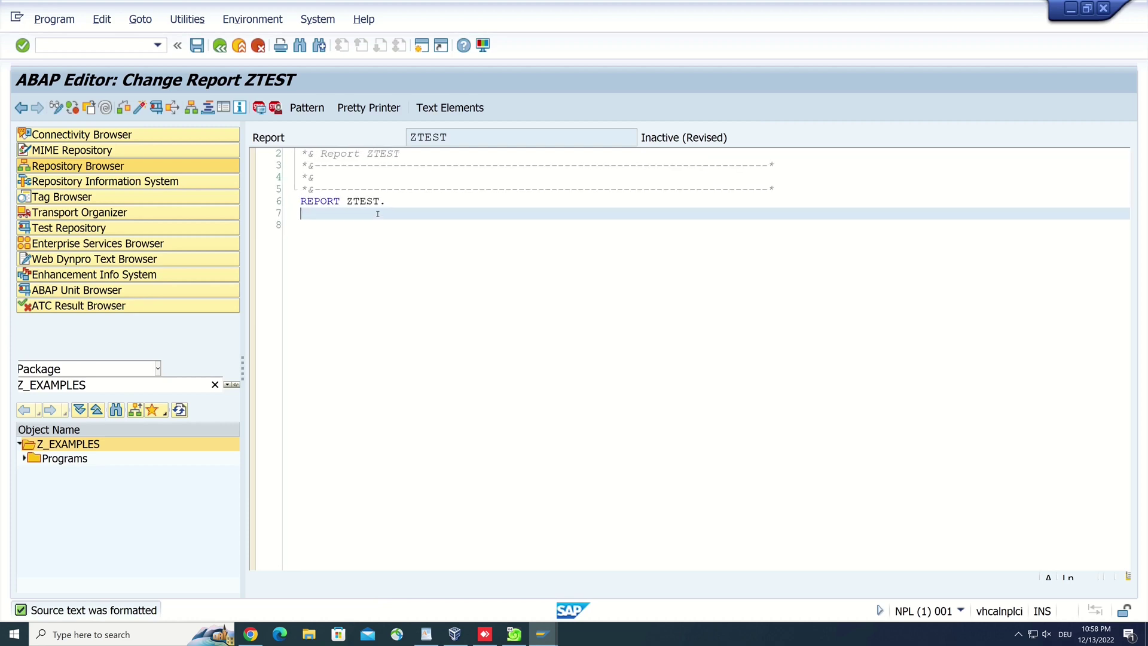
{"action": "scroll", "coordinate": [376, 213], "scroll_direction": "up", "scroll_amount": 1, "text": "ctrl"}
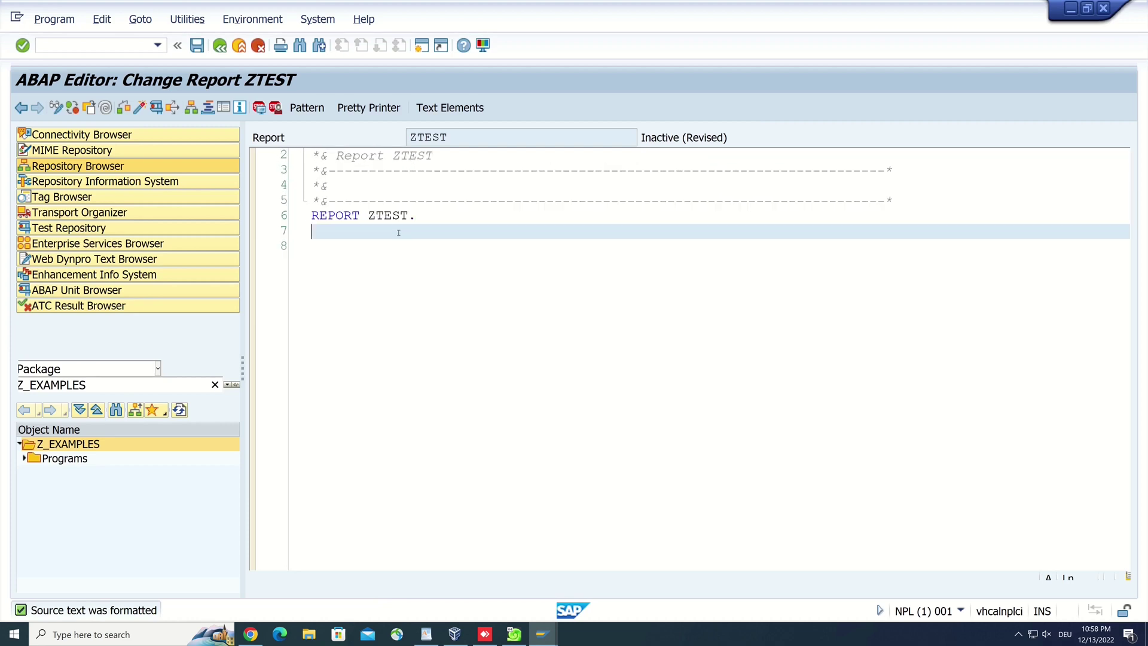
- Insert blank lines after the 'REPORT ZTEST.' line in the ABAP Editor
{"action": "key", "text": "Return"}
{"action": "key", "text": "Return"}
{"action": "key", "text": "Return"}
{"action": "key", "text": "Return"}
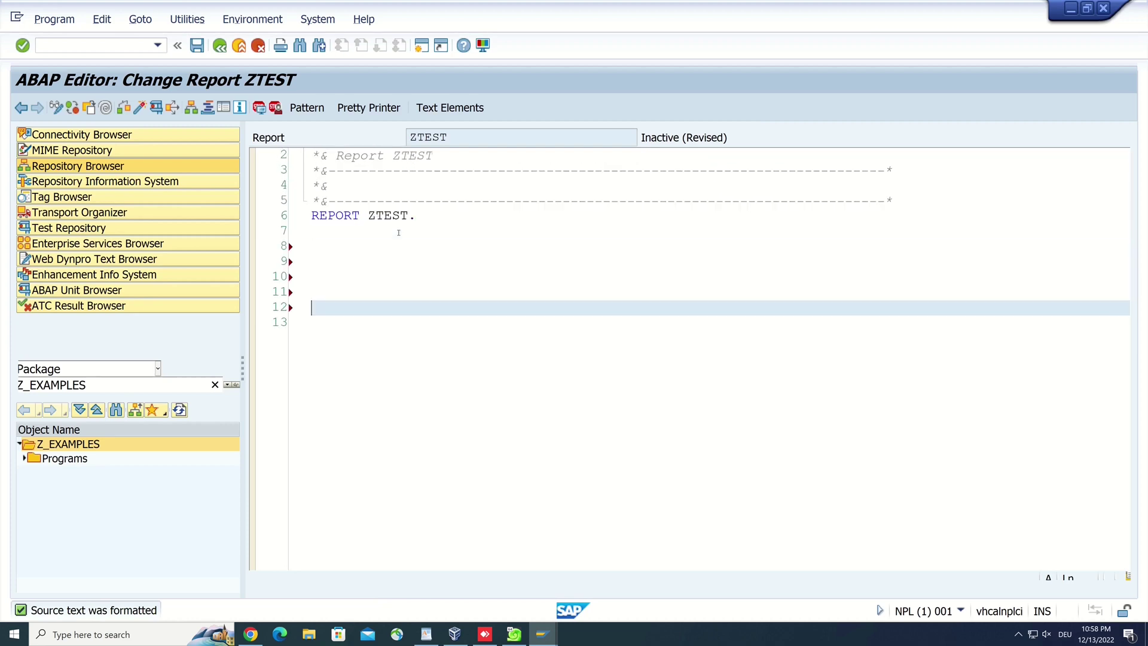